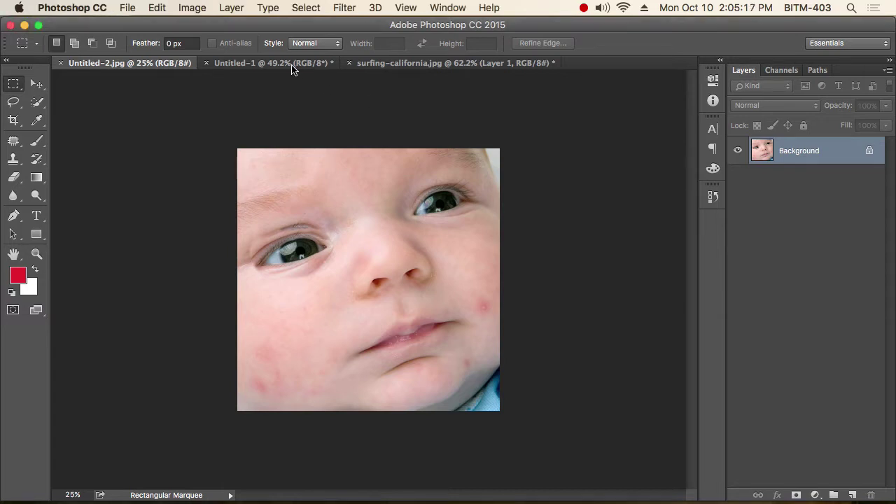
left_click(410, 63)
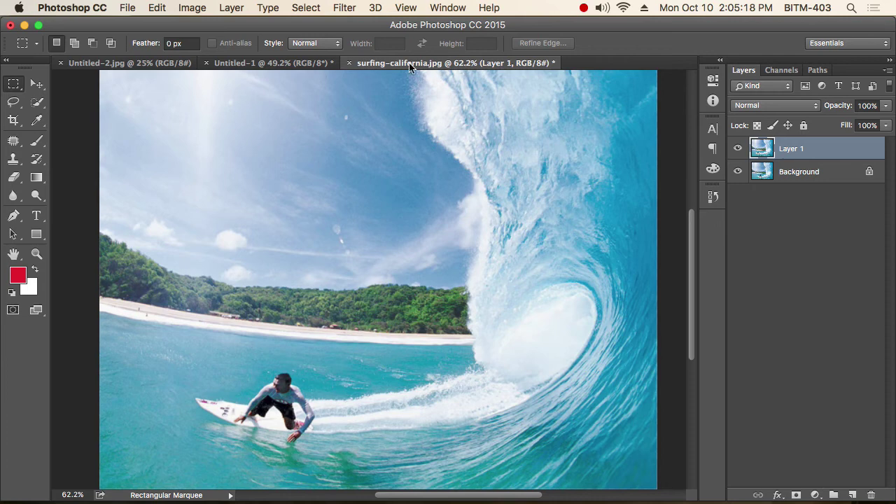
left_click(279, 65)
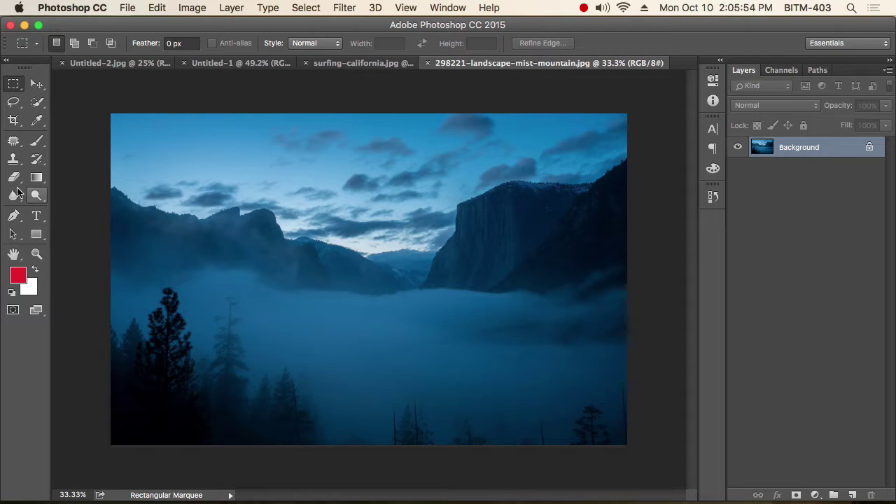
Step: Activate the Clone Stamp tool for the misty mountain photo and reduce its brush size to 90 px
left_click(13, 159)
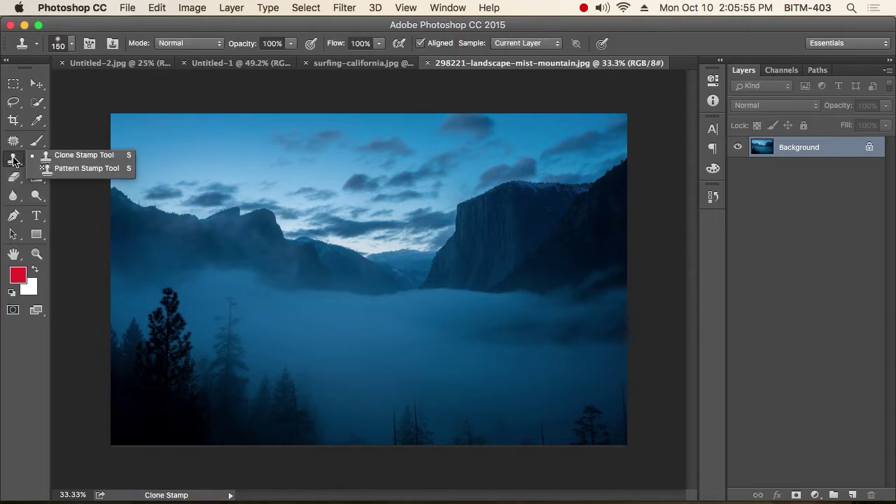
left_click(84, 157)
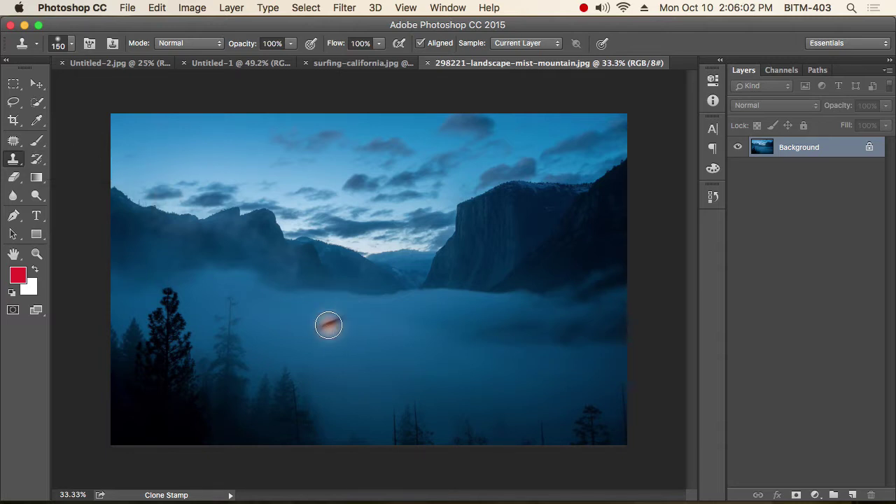
key("bracketleft")
key("bracketleft")
key("bracketleft")
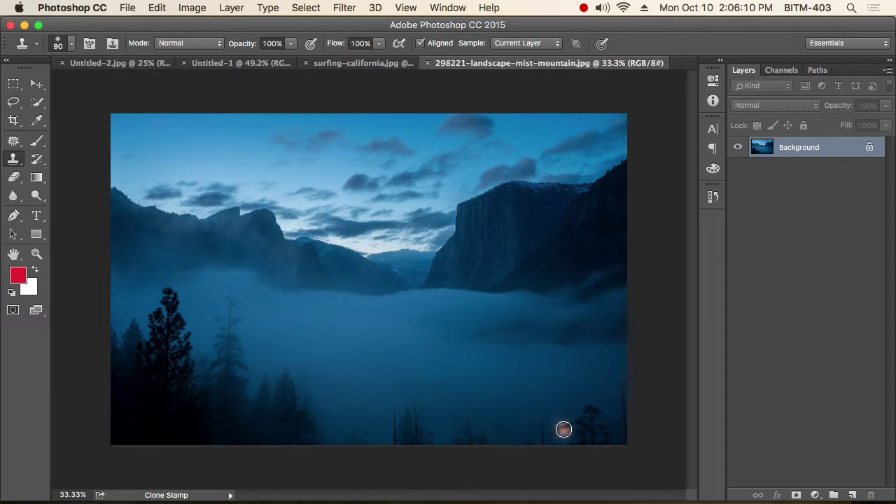
Step: Sample the top of the pine tree near the photo's lower-right corner as the clone source
key("super+equal")
key("super+equal")
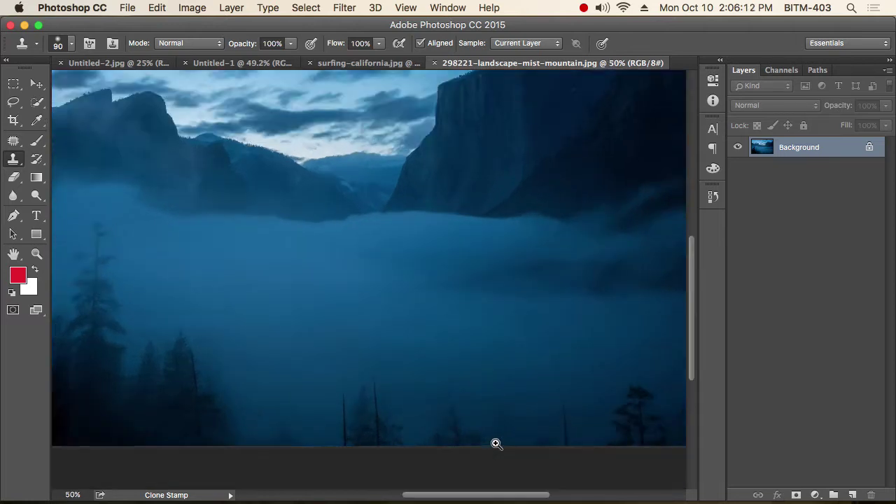
left_click_drag(500, 402, 247, 187)
left_click_drag(311, 203, 374, 202)
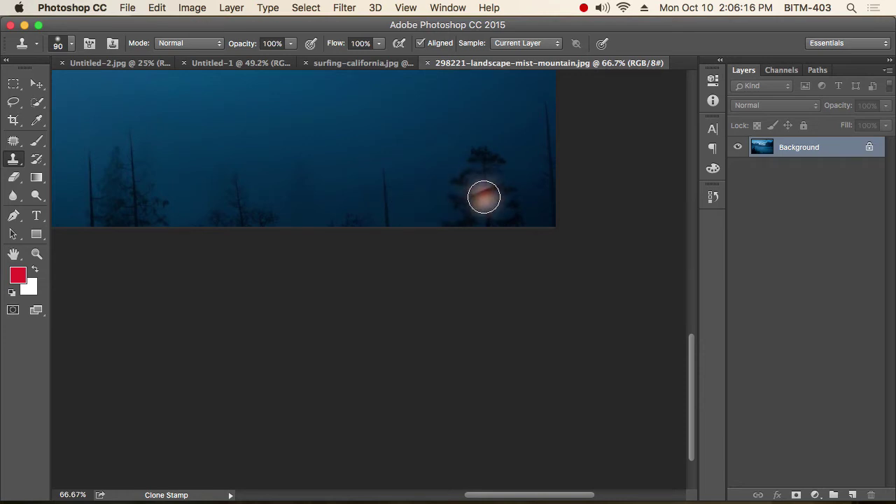
key("alt")
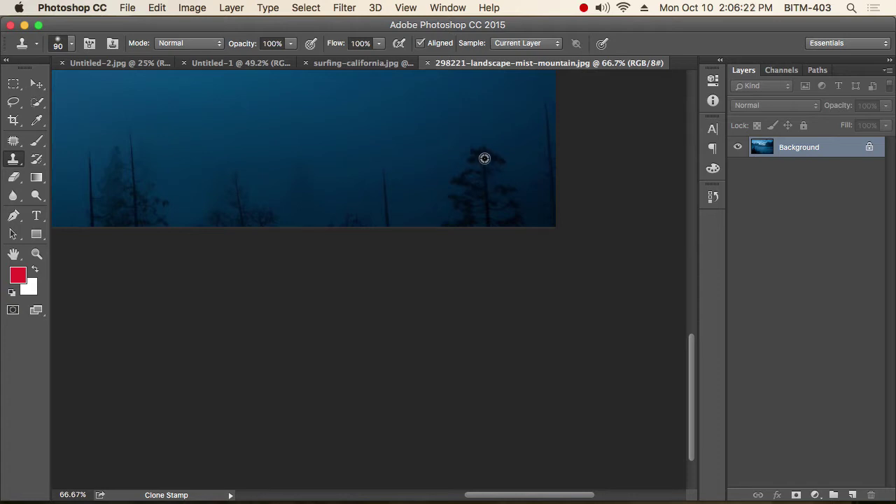
left_click(485, 158, "alt")
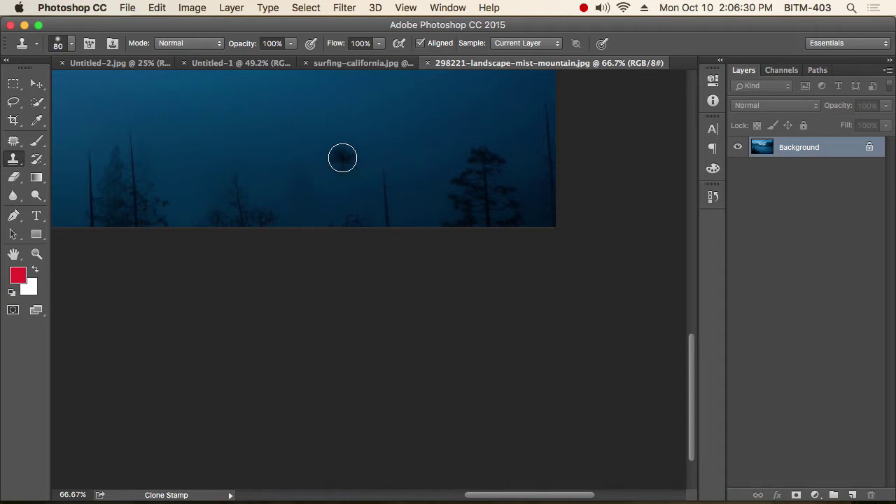
Step: Set the brush size to 100 px and paint a full copy of the pine tree to the left of the original
key("bracketright")
key("bracketright")
key("bracketright")
key("bracketright")
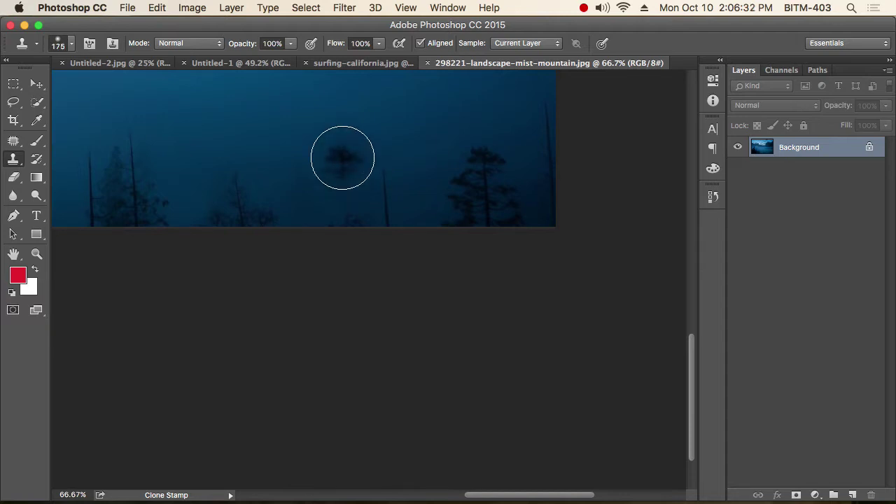
key("bracketleft")
key("bracketleft")
key("bracketleft")
mouse_move(343, 155)
left_mouse_down()
mouse_move(345, 197)
mouse_move(343, 162)
mouse_move(362, 169)
mouse_move(362, 187)
mouse_move(336, 180)
mouse_move(339, 216)
mouse_move(359, 197)
mouse_move(367, 216)
mouse_move(365, 176)
mouse_move(346, 189)
mouse_move(331, 172)
mouse_move(324, 212)
mouse_move(334, 157)
mouse_move(363, 161)
mouse_move(353, 145)
mouse_move(331, 139)
mouse_move(310, 159)
mouse_move(321, 208)
mouse_move(349, 147)
mouse_move(368, 158)
mouse_move(376, 220)
left_mouse_up()
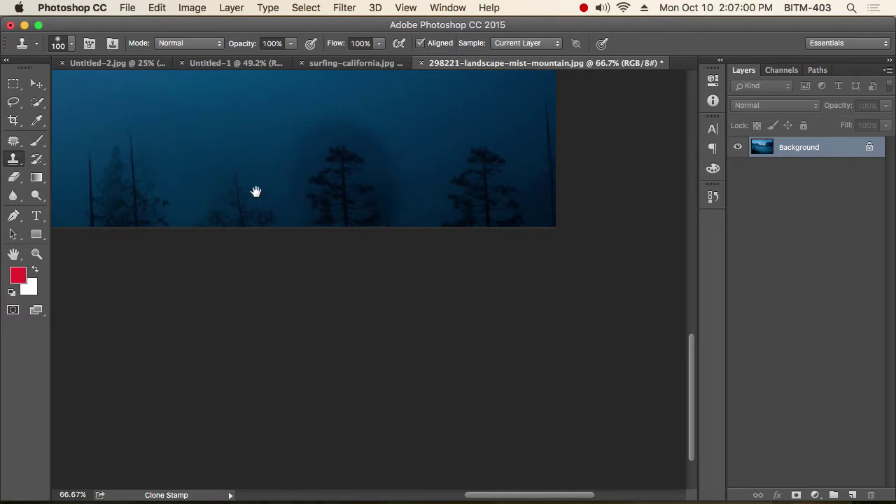
Step: Clone the taller bare trunk and its surrounding foliage into the empty fog left of the twin trunks along the lower edge
left_click_drag(257, 190, 540, 232)
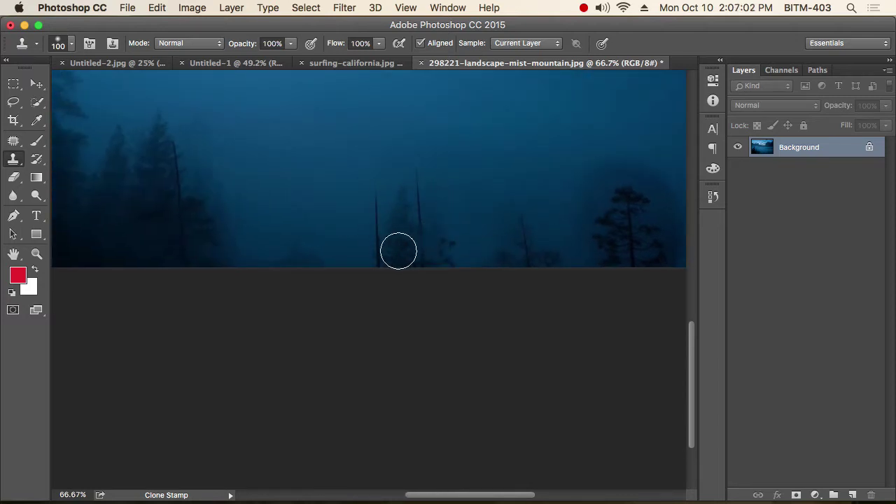
left_click(418, 187, "alt")
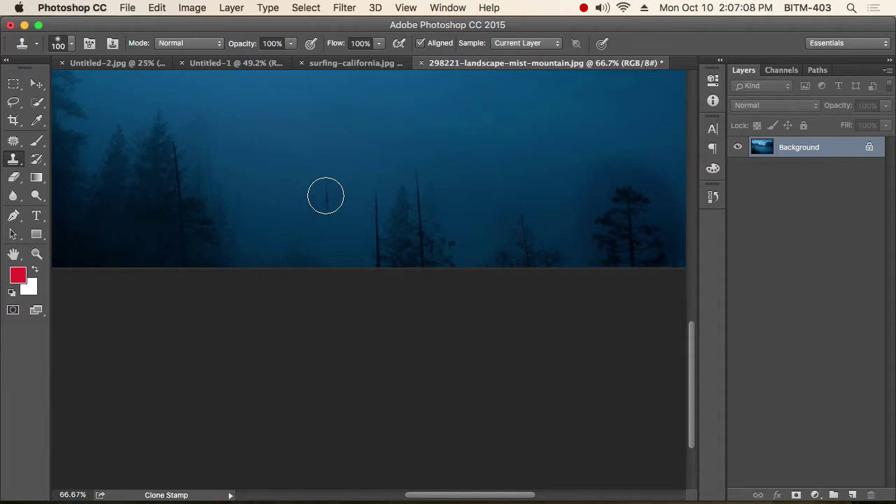
mouse_move(325, 195)
left_mouse_down()
mouse_move(326, 204)
mouse_move(324, 175)
mouse_move(327, 246)
mouse_move(336, 220)
mouse_move(343, 262)
mouse_move(316, 252)
mouse_move(324, 182)
mouse_move(304, 208)
left_mouse_up()
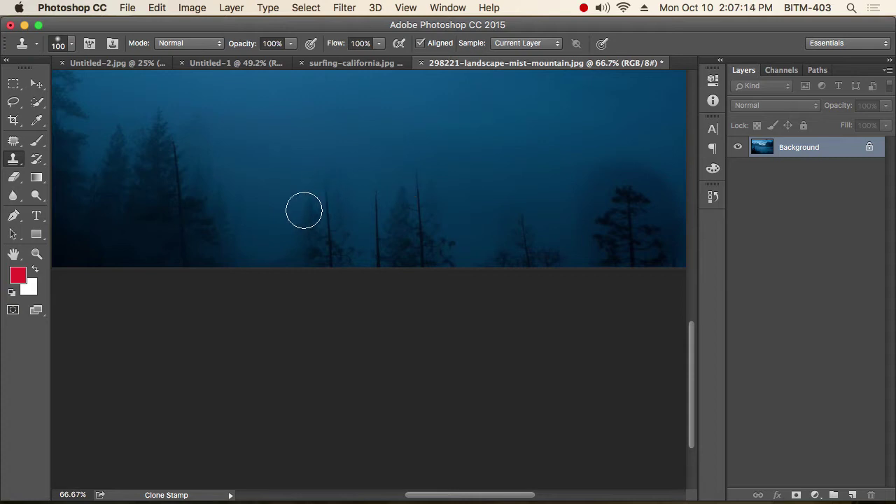
key("m")
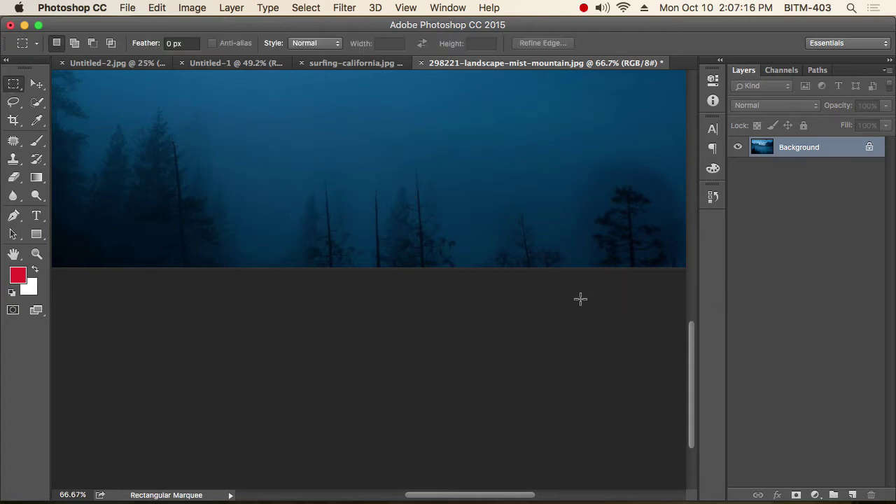
left_click(474, 292, "alt+super")
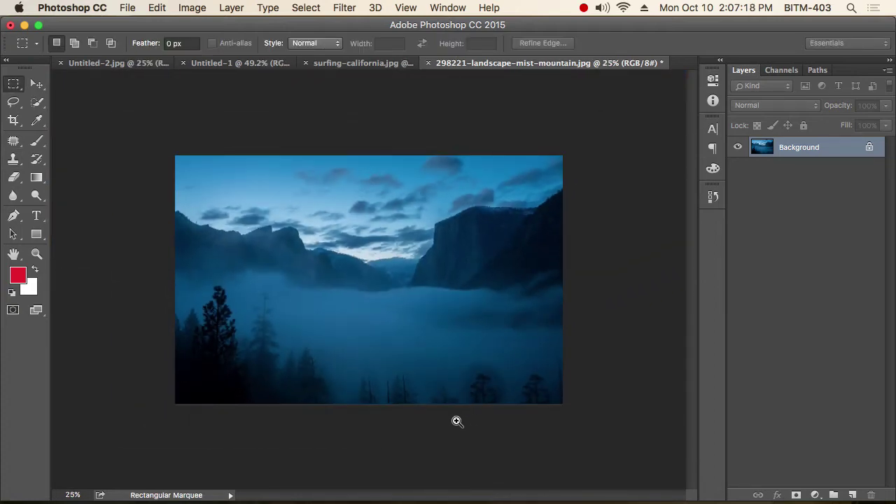
left_click(458, 420, "super")
left_click_drag(490, 424, 519, 264)
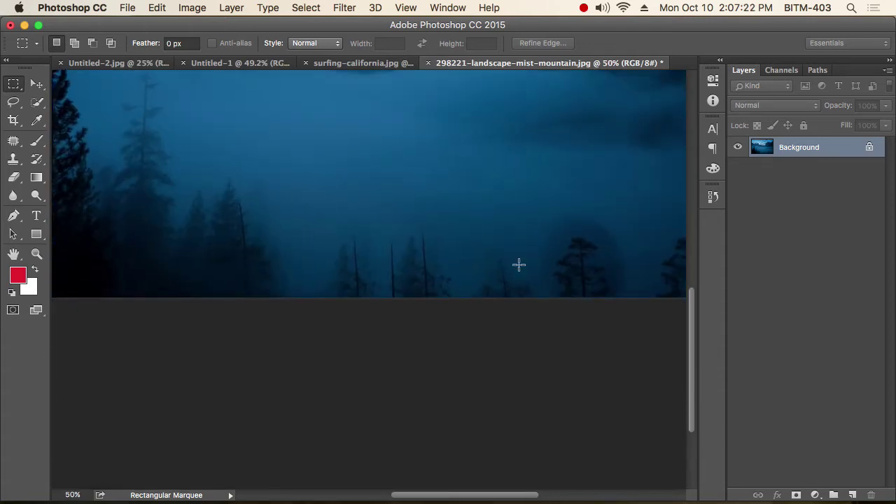
Step: Switch to the Untitled-2.jpg baby photo and focus on the red spot on the cheek beside the mouth
left_click(126, 64)
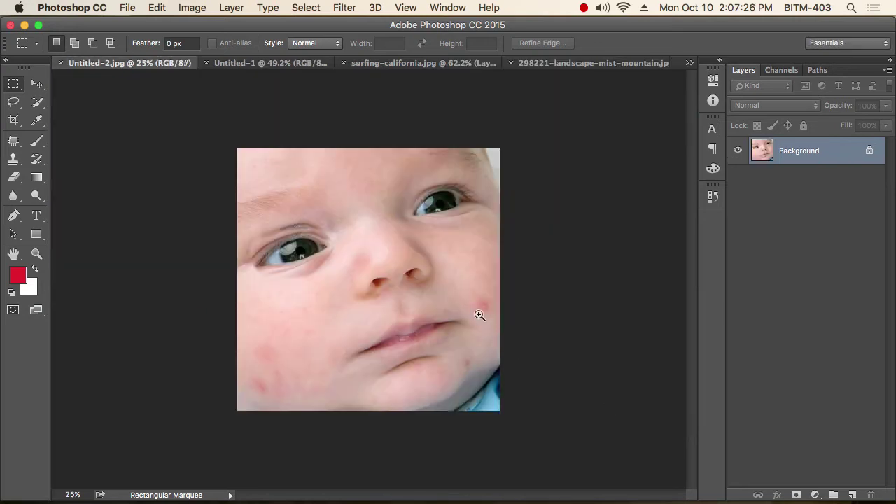
scroll(478, 308, "up", 5)
scroll(478, 302, "down", 2)
left_click_drag(479, 298, 395, 276)
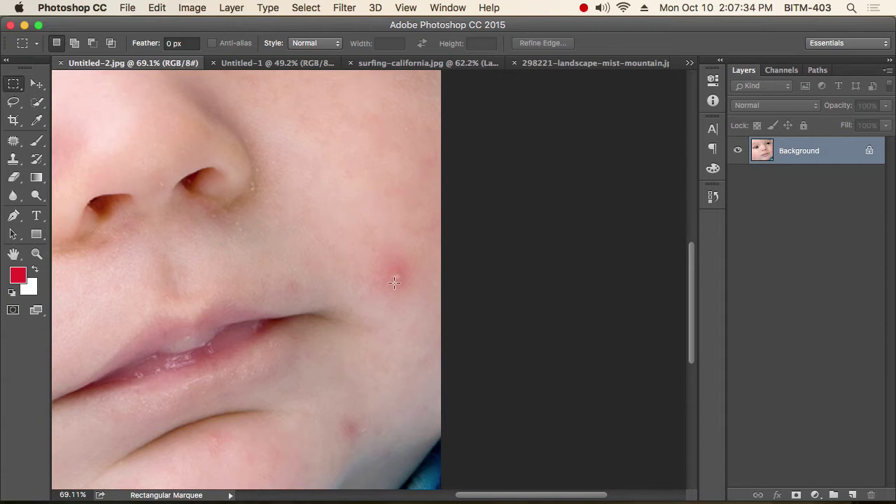
Step: Cover the red cheek spot beside the mouth with Clone Stamp, using the clean skin just above it as the source
left_click(13, 159)
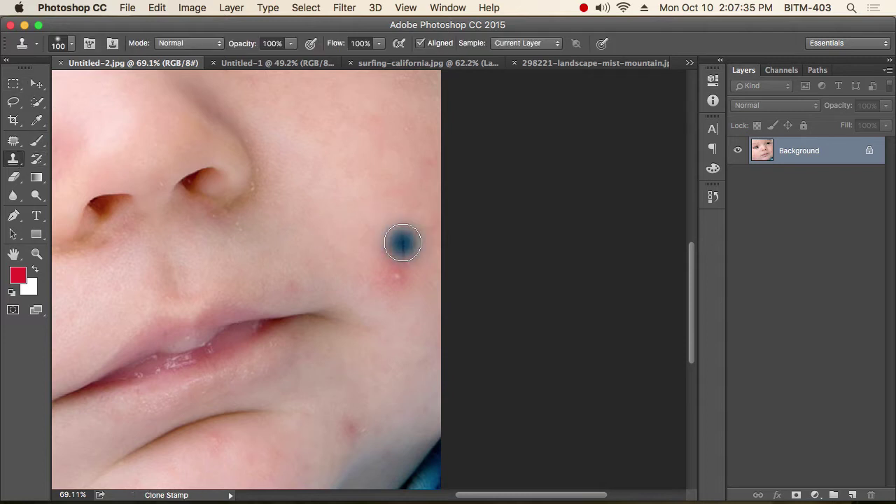
left_click(388, 206, "alt")
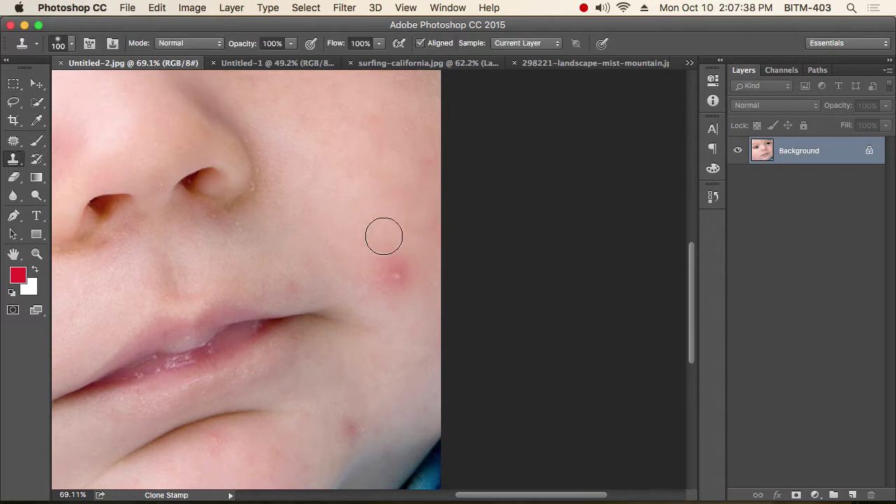
left_click(394, 277)
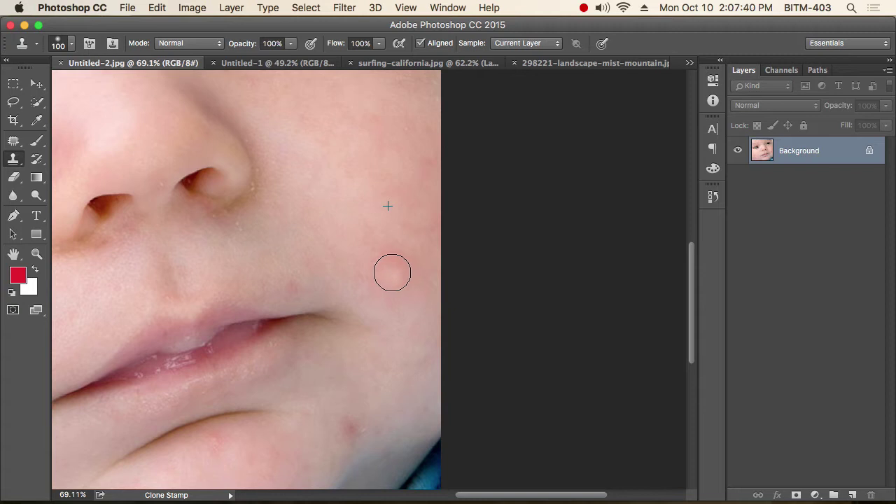
left_click(382, 275)
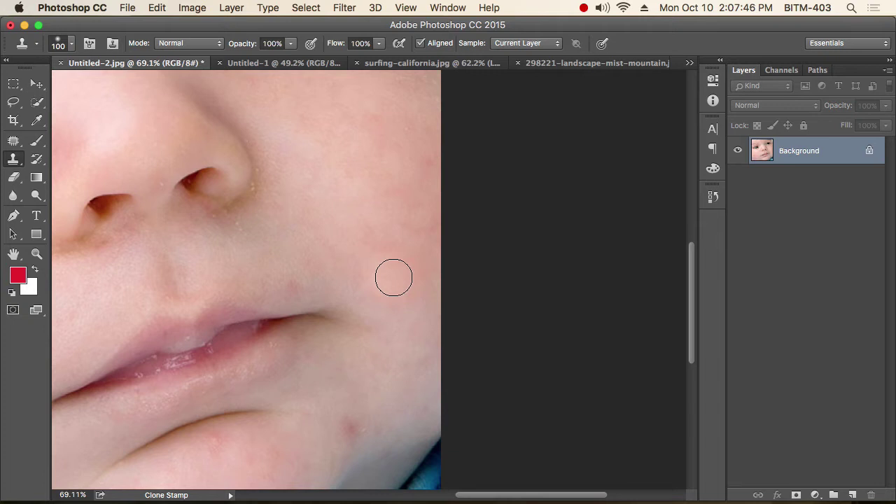
key("m")
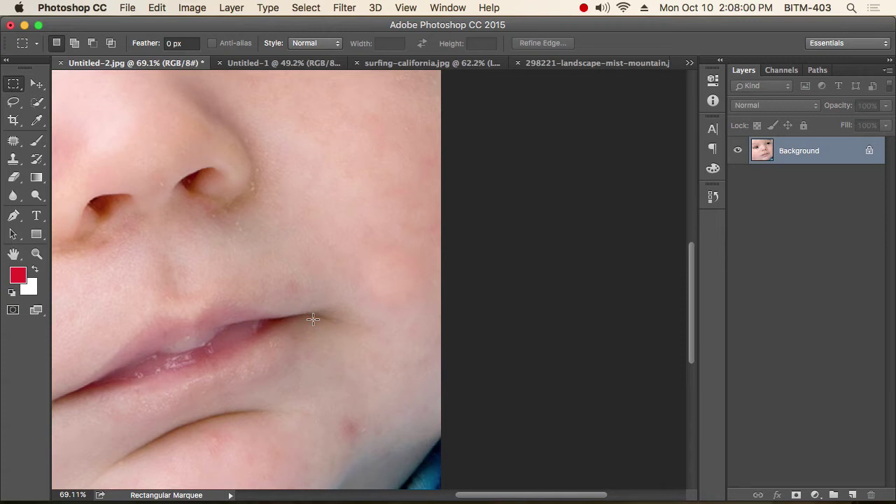
left_click(345, 316, "alt+super")
left_click(346, 317, "alt+super")
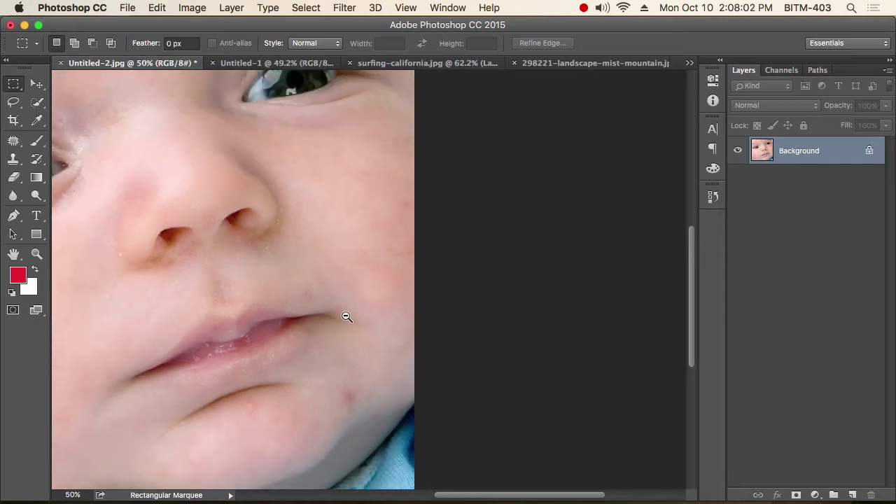
left_click(346, 317, "alt+super")
left_click(347, 317, "alt+super")
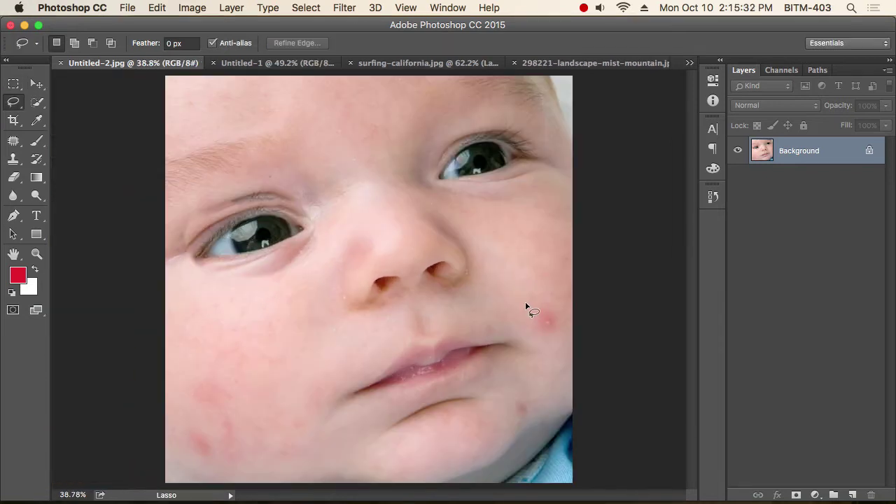
Step: Remove the red cheek spot beside the mouth using the Spot Healing Brush at a size of 90 px
left_click(13, 140)
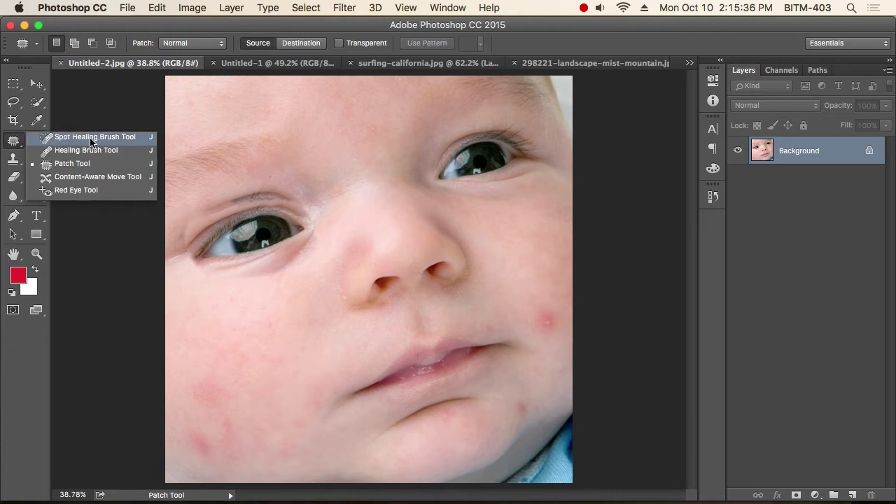
left_click(92, 138)
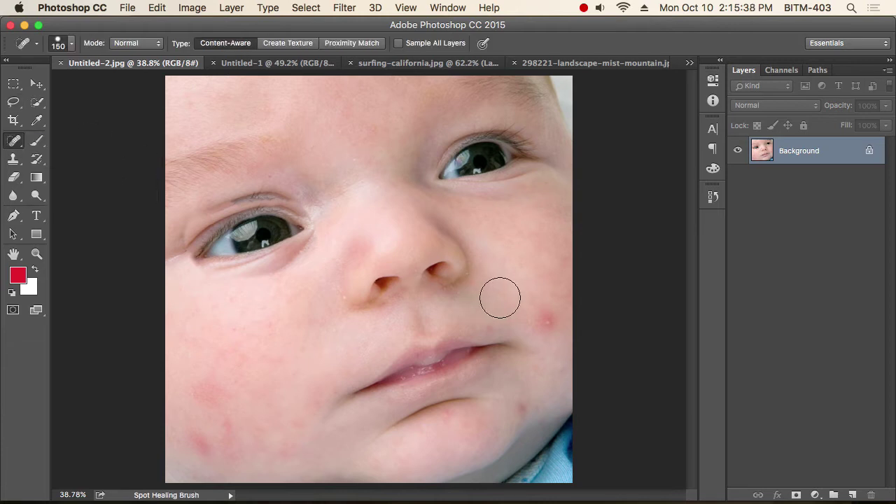
key("bracketleft")
key("bracketleft")
key("bracketleft")
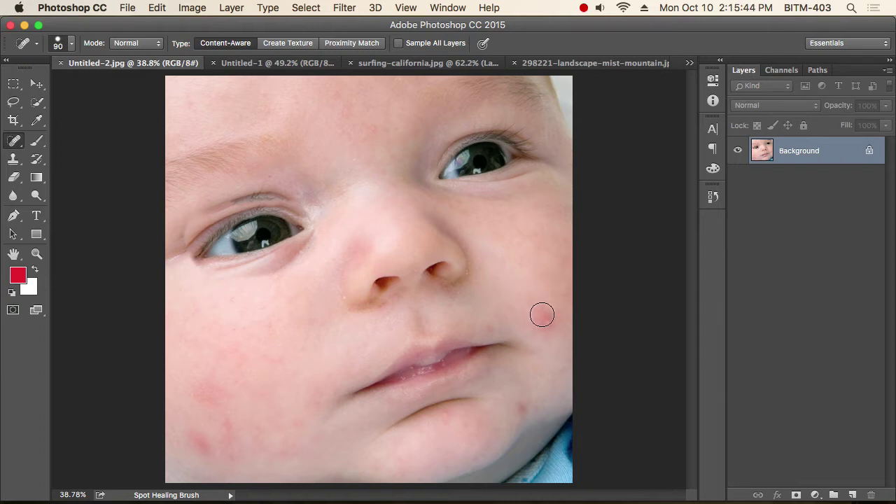
mouse_move(540, 313)
left_mouse_down()
mouse_move(544, 325)
mouse_move(552, 312)
mouse_move(541, 323)
mouse_move(542, 307)
mouse_move(557, 321)
mouse_move(541, 326)
mouse_move(546, 320)
left_mouse_up()
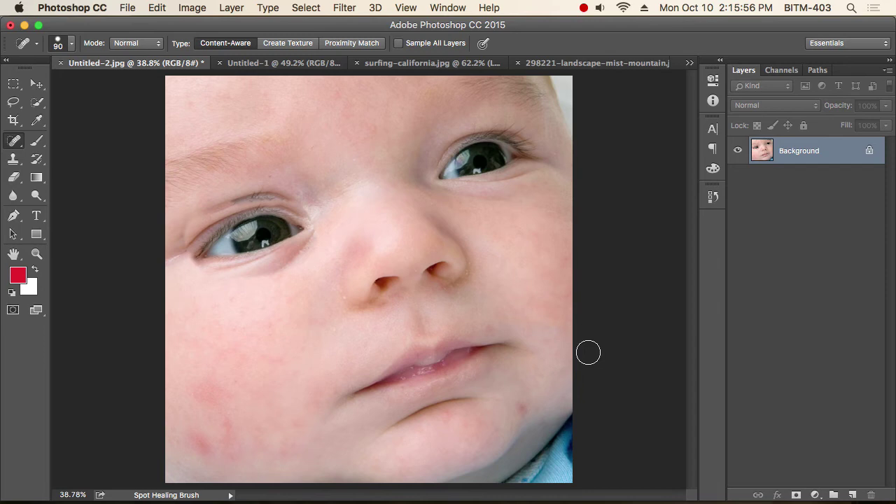
Step: Paint across the baby's lips with the Spot Healing Brush to replace the mouth with skin
left_click_drag(581, 352, 626, 378)
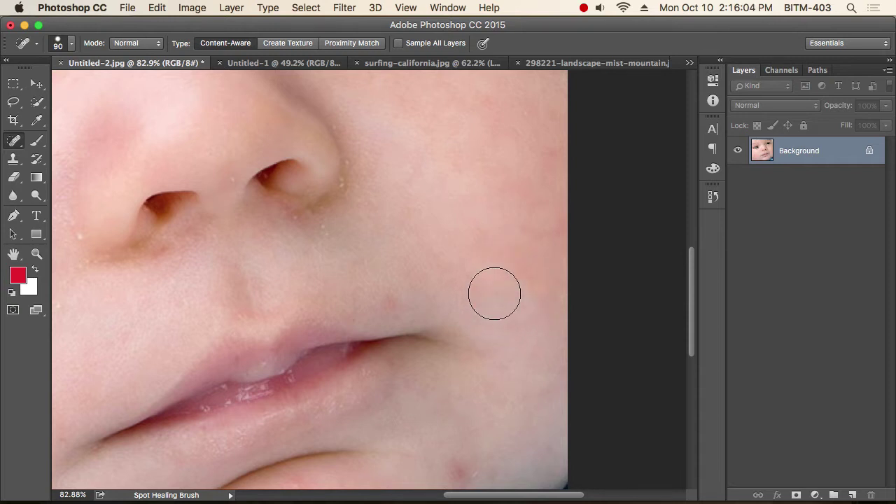
scroll(416, 314, "down", 5)
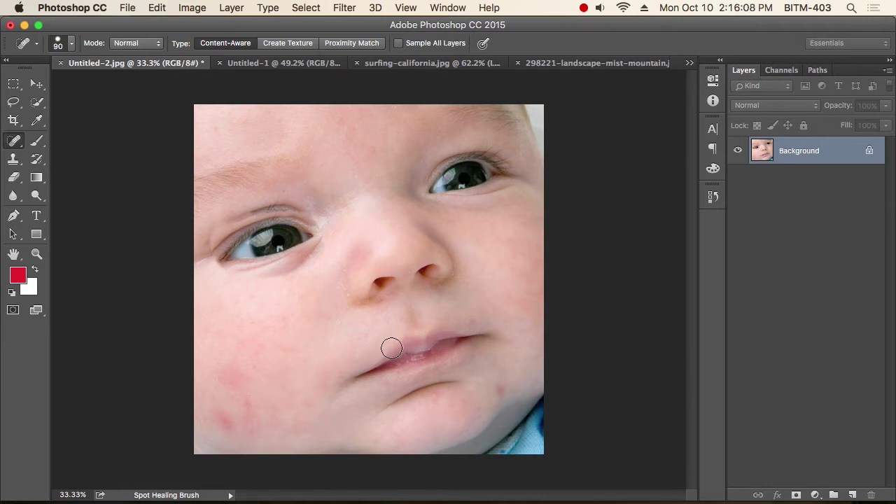
mouse_move(390, 348)
left_mouse_down()
mouse_move(485, 335)
mouse_move(366, 365)
mouse_move(354, 377)
mouse_move(447, 358)
mouse_move(494, 332)
mouse_move(425, 327)
mouse_move(351, 361)
mouse_move(344, 379)
mouse_move(357, 389)
mouse_move(493, 335)
left_mouse_up()
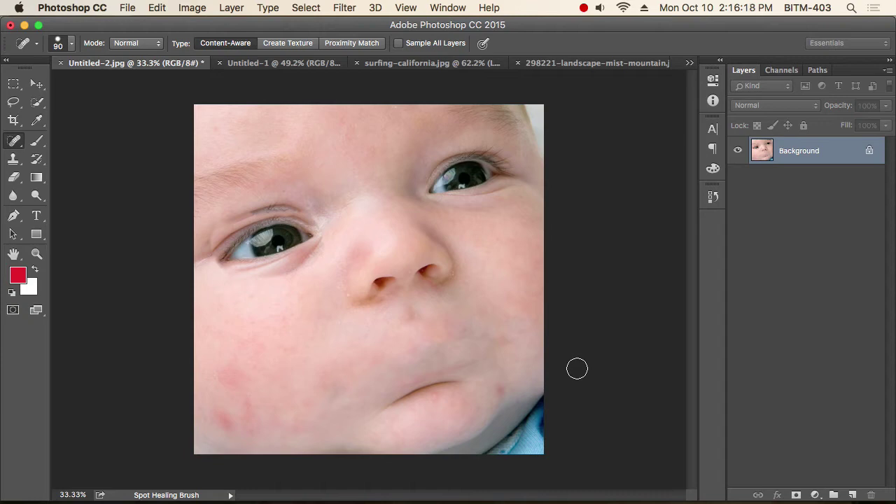
left_click(469, 356, "alt+super")
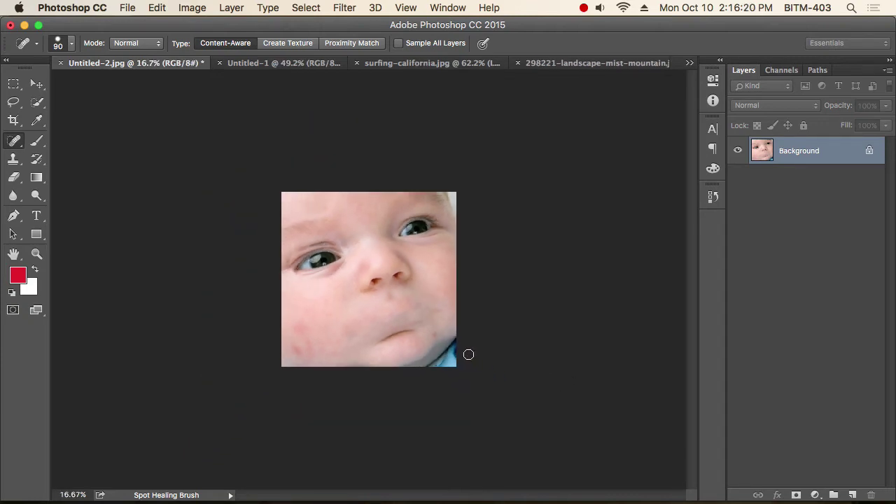
mouse_move(390, 340)
left_mouse_down()
mouse_move(495, 371)
mouse_move(484, 370)
left_mouse_up()
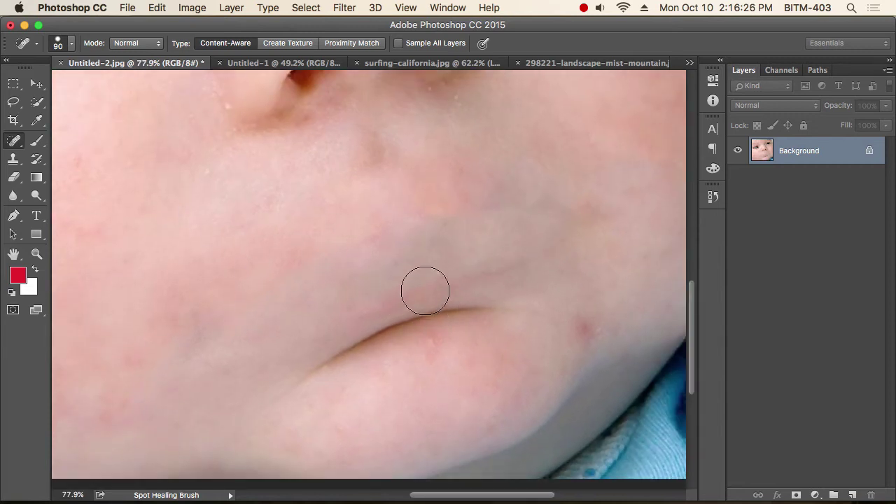
Step: In abstract-blue-background-1920x1200.jpg, set Clone Stamp to 70 px and sample the glowing cyan double dot in the particle cluster
key("m")
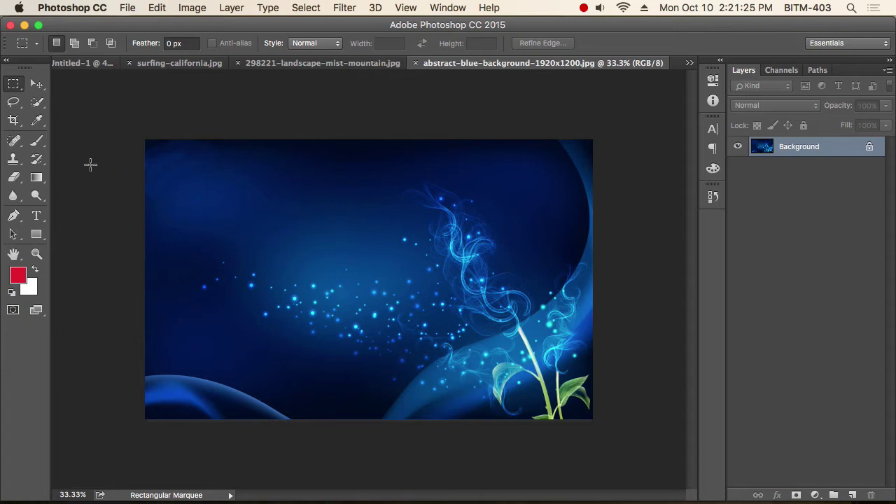
left_click(13, 159)
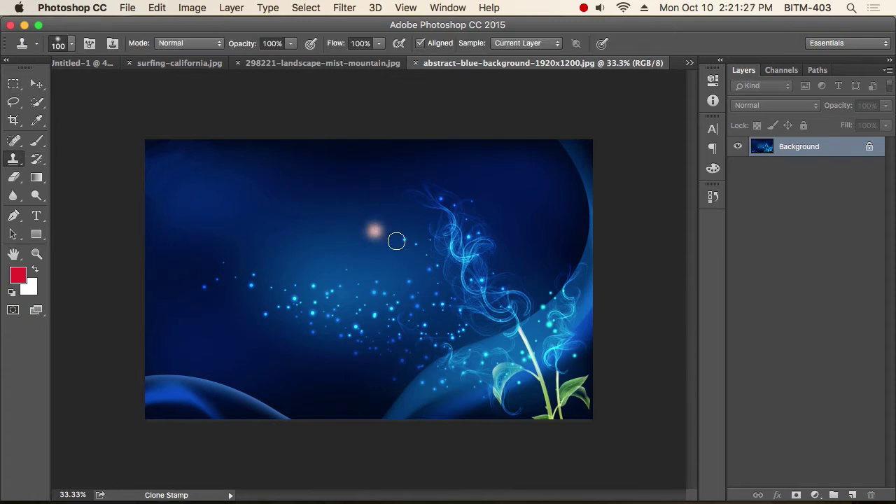
left_click(432, 330, "super")
left_click_drag(432, 330, 452, 332)
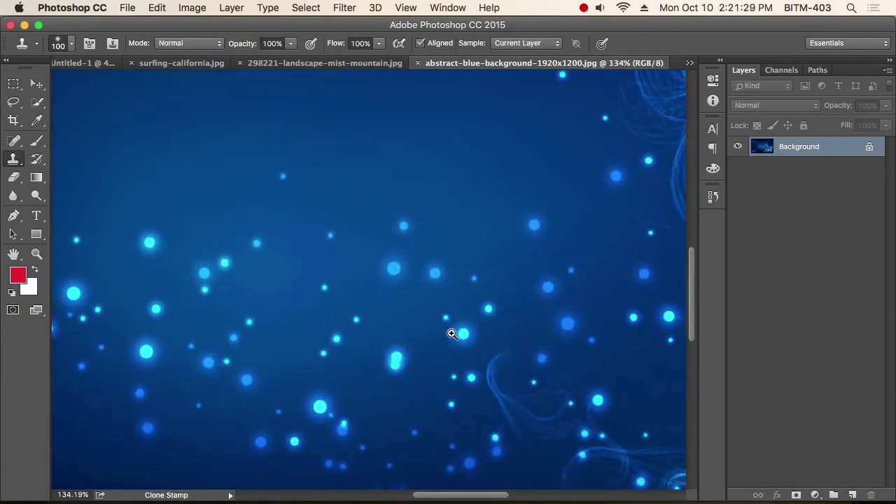
key("bracketleft")
key("bracketleft")
key("bracketleft")
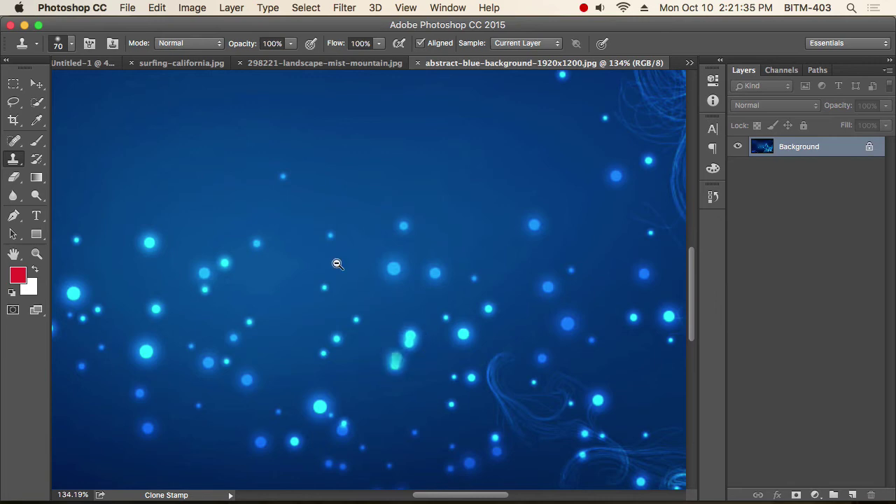
Step: Try cloning the sampled glowing dot and its neighbours onto the dark area near the image's upper edge
key("super+minus")
key("super+minus")
key("super+minus")
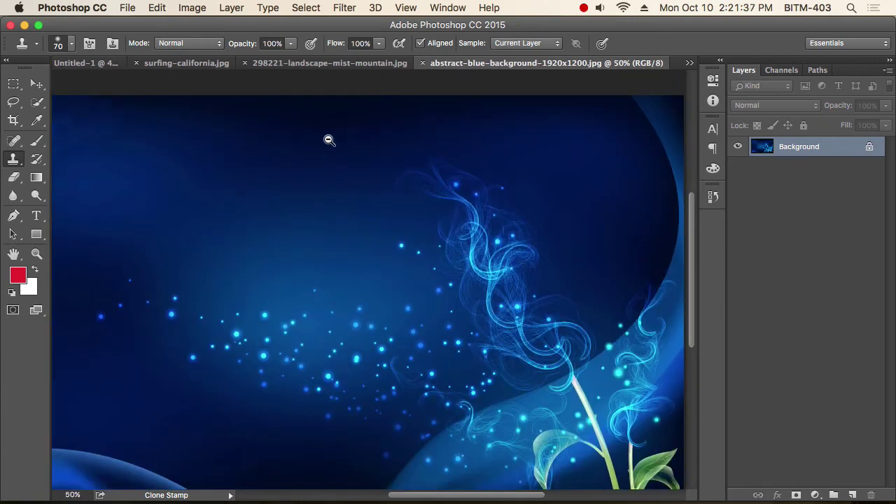
mouse_move(324, 120)
left_mouse_down()
mouse_move(320, 105)
mouse_move(311, 116)
mouse_move(324, 120)
left_mouse_up()
key("super+z")
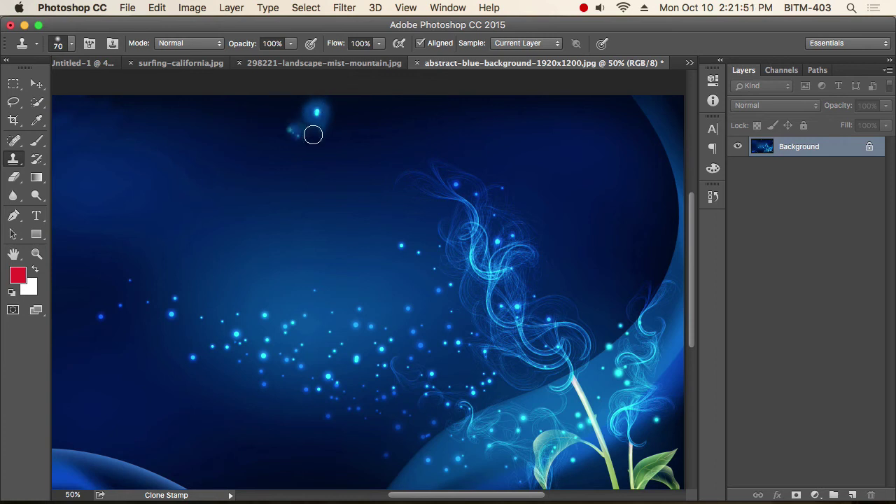
key("super+z")
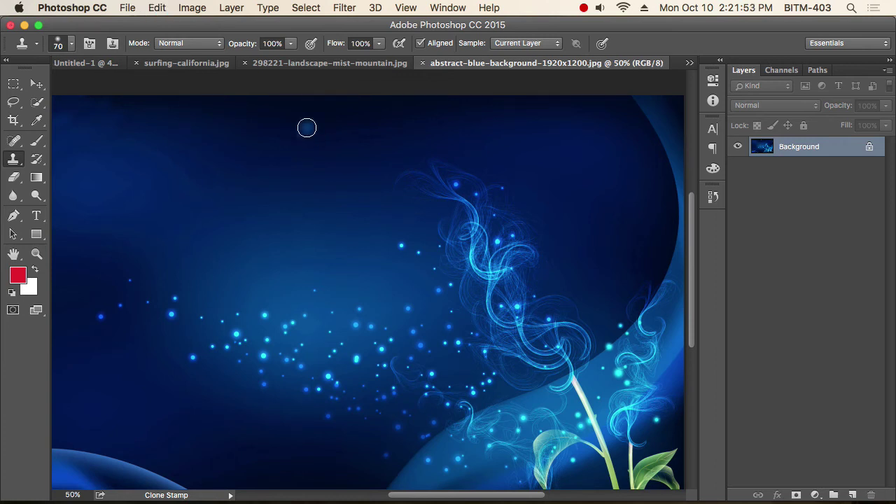
Step: Copy the glowing cyan double dot onto the dark area near the image's upper edge using the Healing Brush at 90 px
left_click_drag(18, 148, 88, 149)
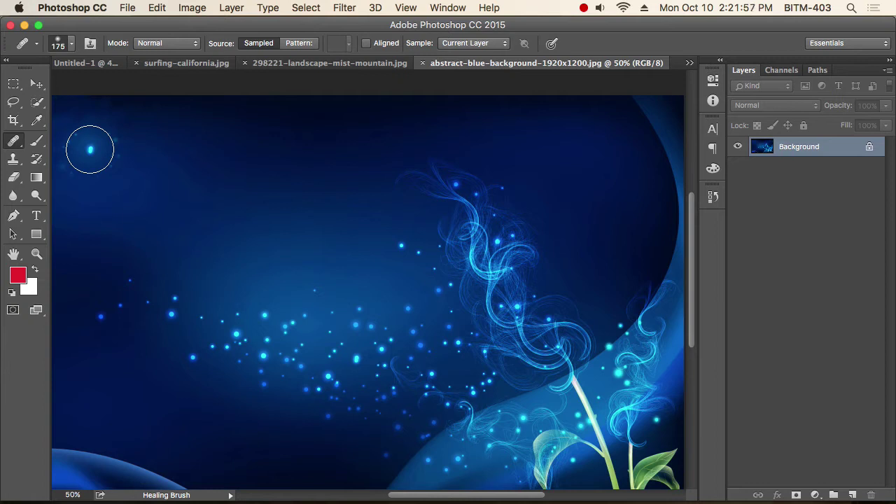
key("bracketleft")
key("bracketleft")
left_click(90, 149)
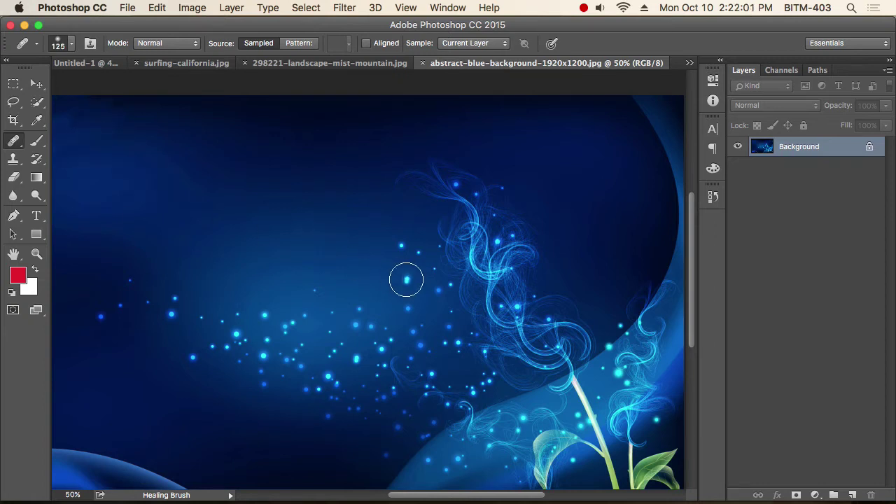
left_click(356, 358, "alt")
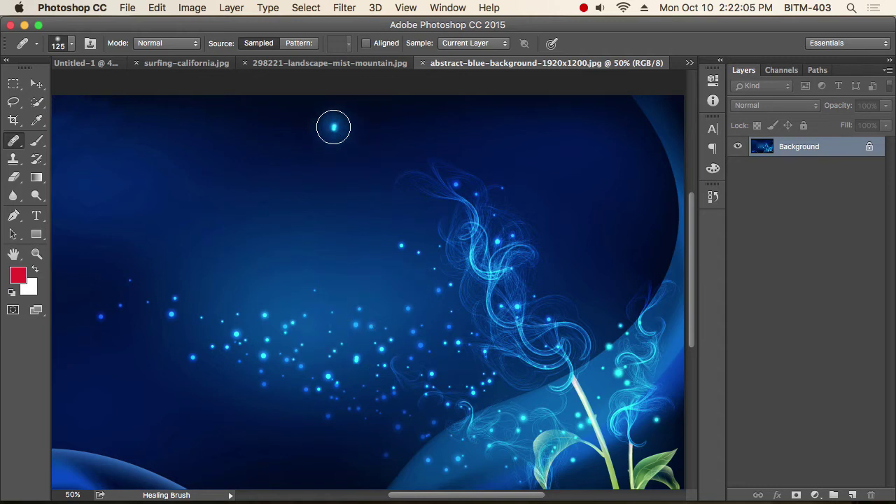
key("bracketleft")
key("bracketleft")
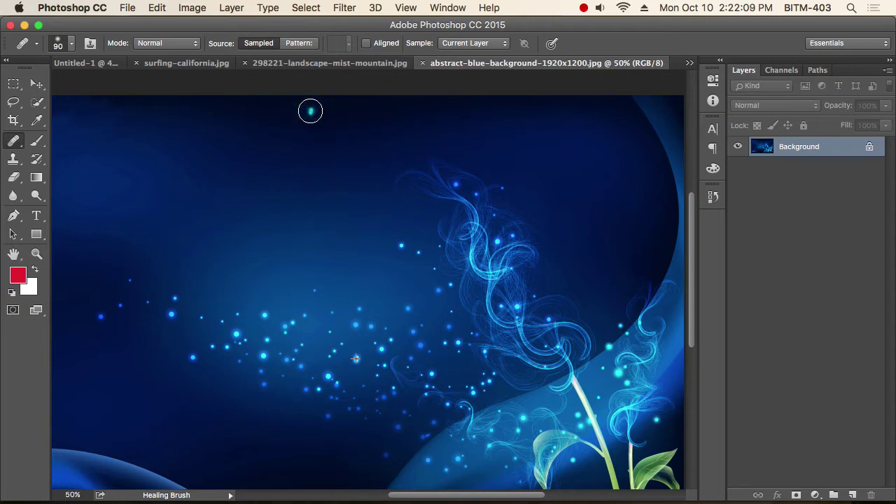
left_click(310, 111)
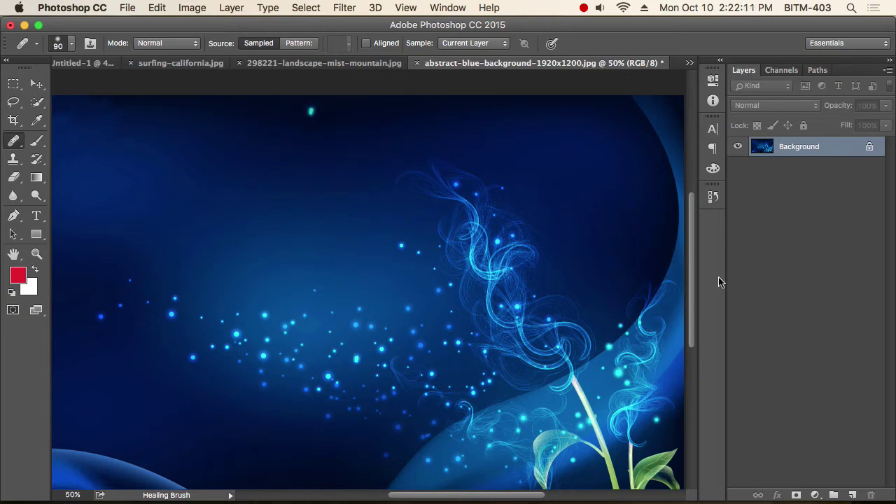
Step: Remove the pair of bright dots at the cluster's left end with the Patch Tool, using plain dark background as the source, and deselect
key("m")
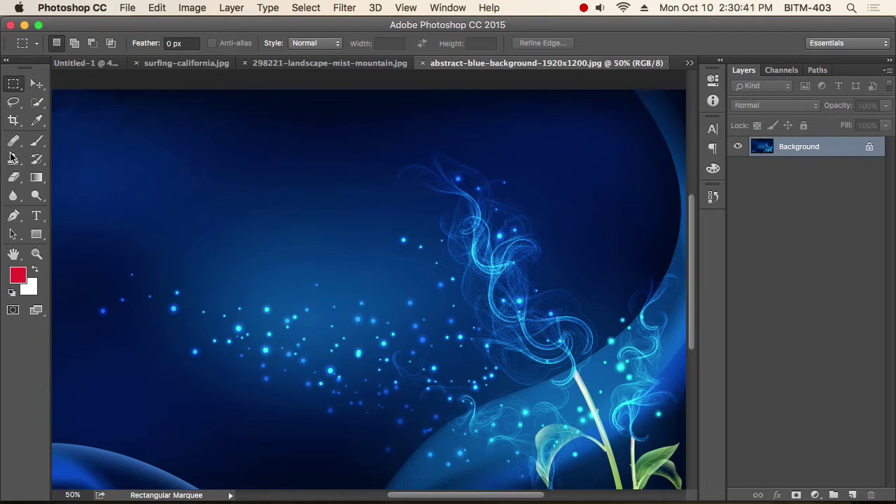
left_click(7, 141)
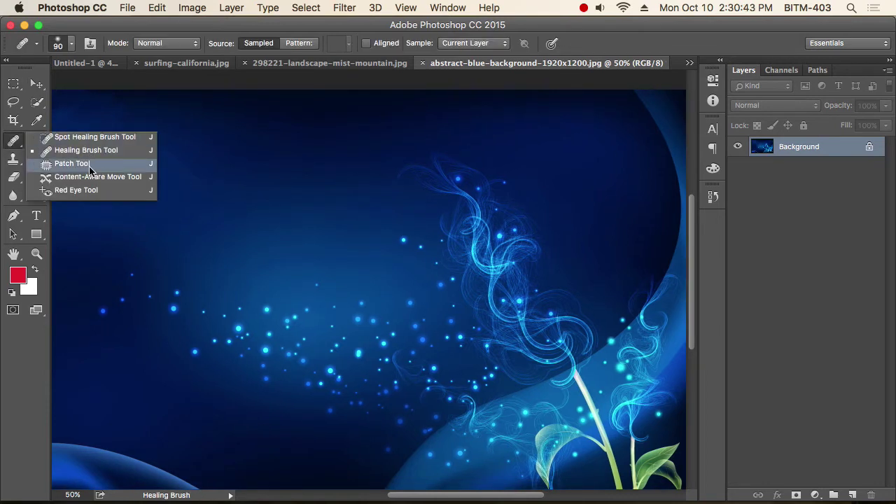
left_click(89, 165)
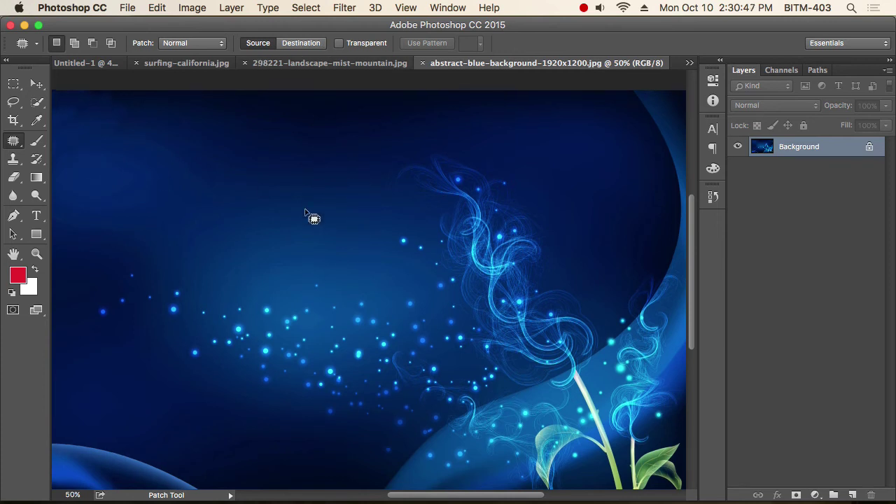
scroll(308, 210, "up", 2)
scroll(312, 218, "down", 2)
scroll(312, 210, "left", 5)
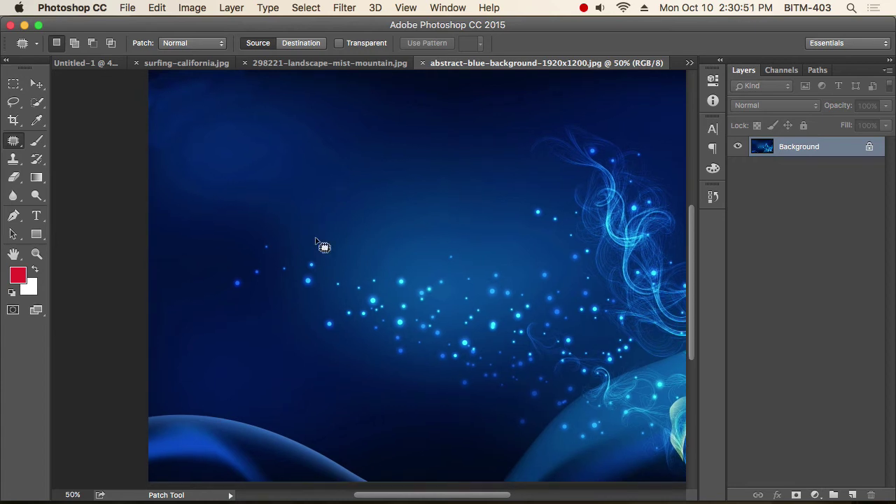
mouse_move(380, 234)
left_mouse_down()
mouse_move(285, 224)
mouse_move(374, 225)
left_mouse_up()
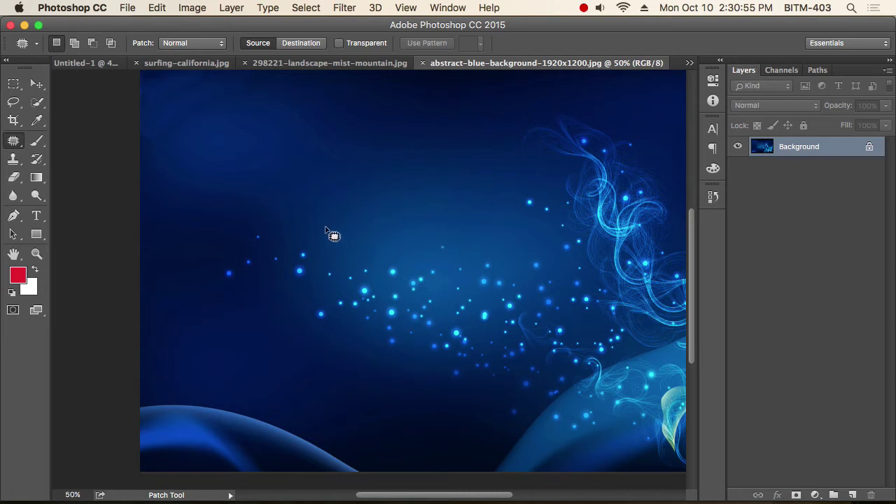
left_click(406, 245)
left_click(399, 263)
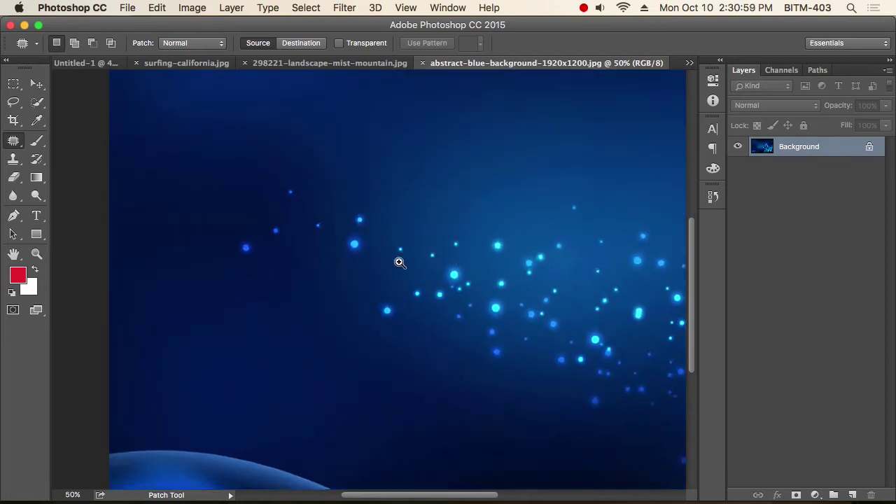
mouse_move(365, 197)
left_mouse_down()
mouse_move(336, 246)
mouse_move(349, 263)
mouse_move(377, 256)
mouse_move(383, 206)
mouse_move(361, 188)
left_mouse_up()
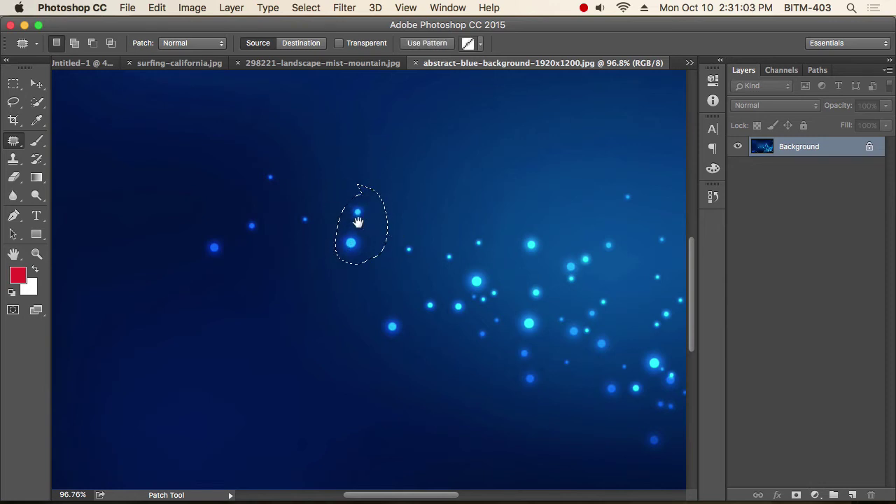
mouse_move(358, 222)
left_mouse_down()
mouse_move(463, 256)
mouse_move(261, 212)
mouse_move(263, 227)
left_mouse_up()
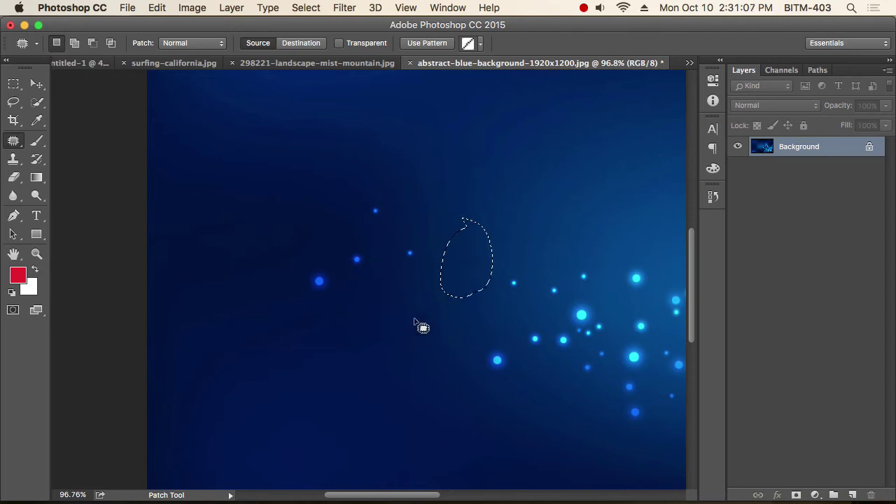
key("super+d")
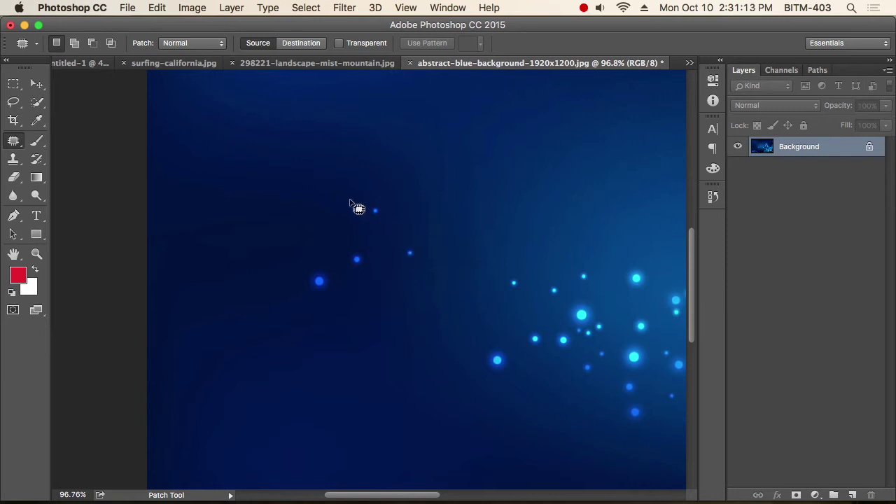
Step: Patch away the small blue dot nearest the cleared area with plain background, toggle the change to compare, and clear the selection
mouse_move(351, 196)
left_mouse_down()
mouse_move(429, 217)
mouse_move(439, 257)
mouse_move(421, 273)
mouse_move(399, 270)
mouse_move(393, 253)
mouse_move(406, 272)
mouse_move(431, 249)
mouse_move(397, 175)
left_mouse_up()
left_click(441, 264)
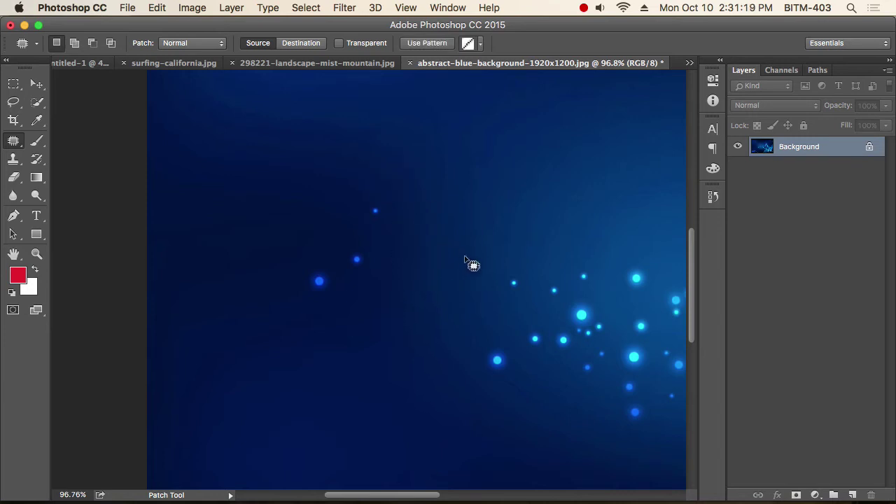
left_click(469, 260)
key("super+z")
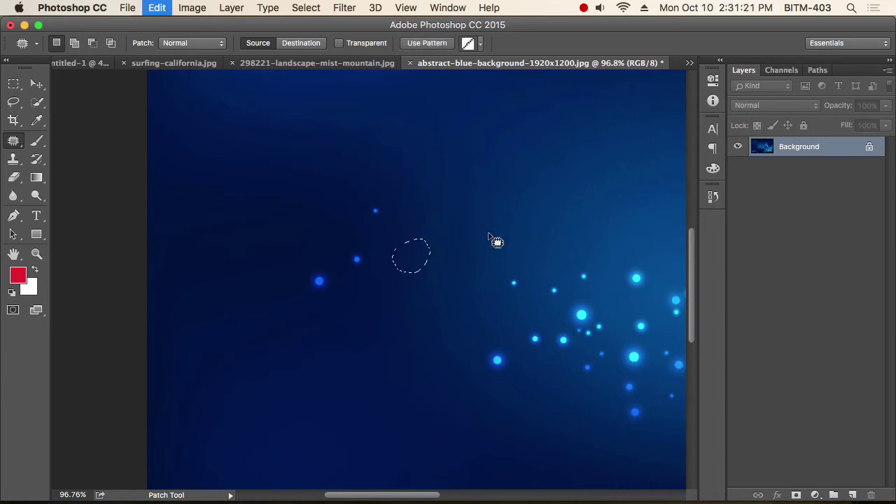
key("super+z")
key("super+z")
key("super+z")
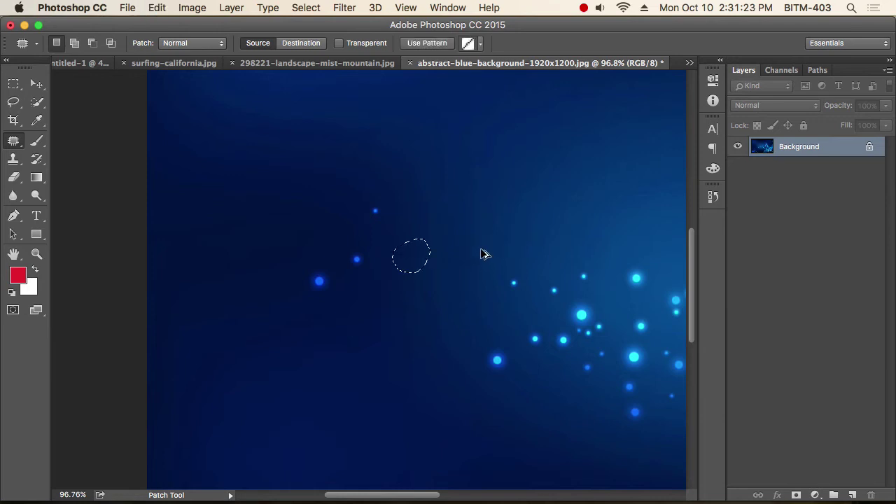
left_click_drag(432, 266, 423, 229)
left_click_drag(423, 229, 426, 232)
left_click(472, 267)
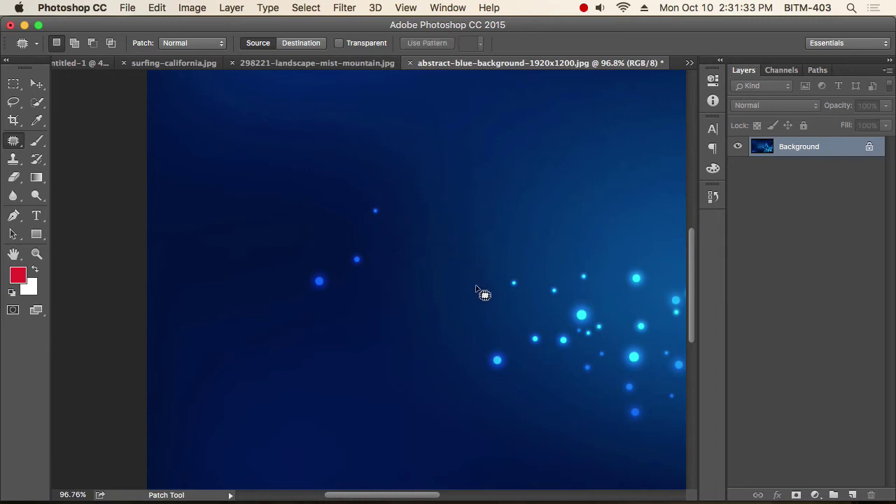
Step: Remove the three remaining isolated blue dots left of the particle cluster by patching them with plain dark background
mouse_move(374, 202)
left_mouse_down()
mouse_move(371, 225)
mouse_move(389, 205)
mouse_move(377, 216)
mouse_move(342, 196)
mouse_move(279, 237)
left_mouse_up()
mouse_move(345, 245)
left_mouse_down()
mouse_move(376, 271)
mouse_move(348, 259)
mouse_move(386, 274)
mouse_move(308, 222)
left_mouse_up()
mouse_move(297, 257)
left_mouse_down()
mouse_move(326, 262)
mouse_move(348, 303)
mouse_move(298, 290)
mouse_move(299, 259)
left_mouse_up()
left_click_drag(348, 303, 327, 227)
left_click(462, 259, "alt+super")
left_click(462, 260, "alt+super")
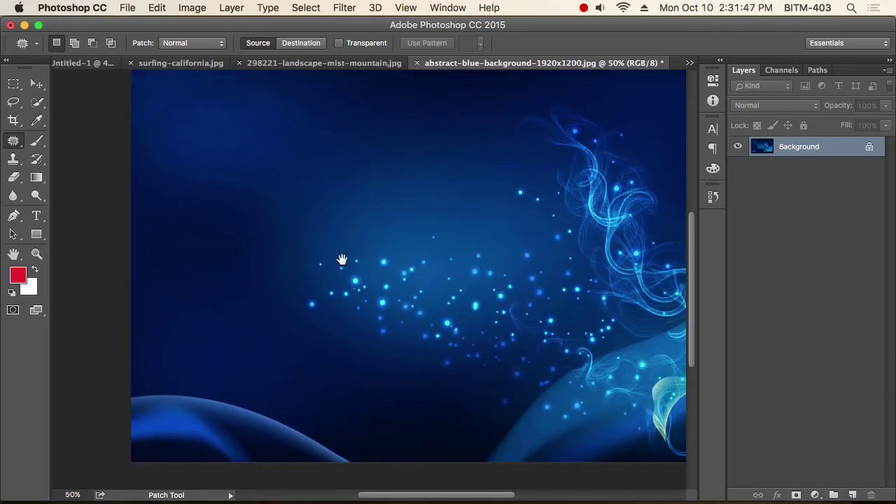
Step: Copy the two glowing dots beside the smoke swirl to the dark area near the image's upper edge using Patch set to Destination
mouse_move(507, 188)
left_mouse_down()
mouse_move(519, 238)
mouse_move(511, 202)
mouse_move(574, 270)
mouse_move(514, 254)
mouse_move(512, 235)
mouse_move(552, 318)
mouse_move(569, 314)
mouse_move(492, 196)
mouse_move(488, 143)
left_mouse_up()
scroll(519, 242, "up", 2)
left_click(301, 43)
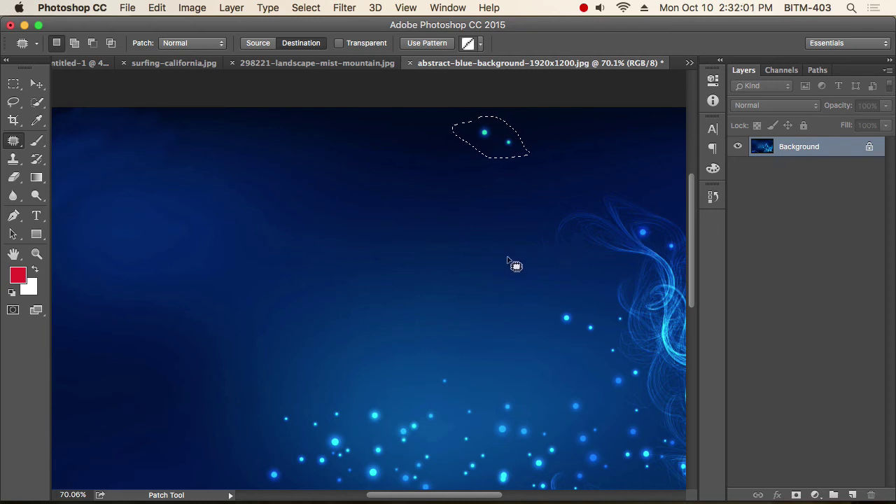
left_click(482, 260)
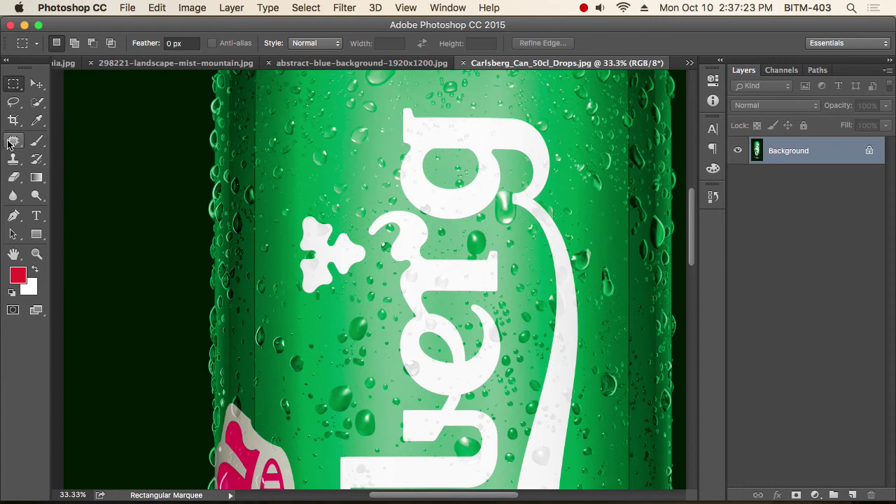
Step: In Carlsberg_Can_50cl_Drops.jpg, outline the white clover emblem beside the lettering using Content-Aware Move in Move mode
left_click_drag(13, 141, 95, 176)
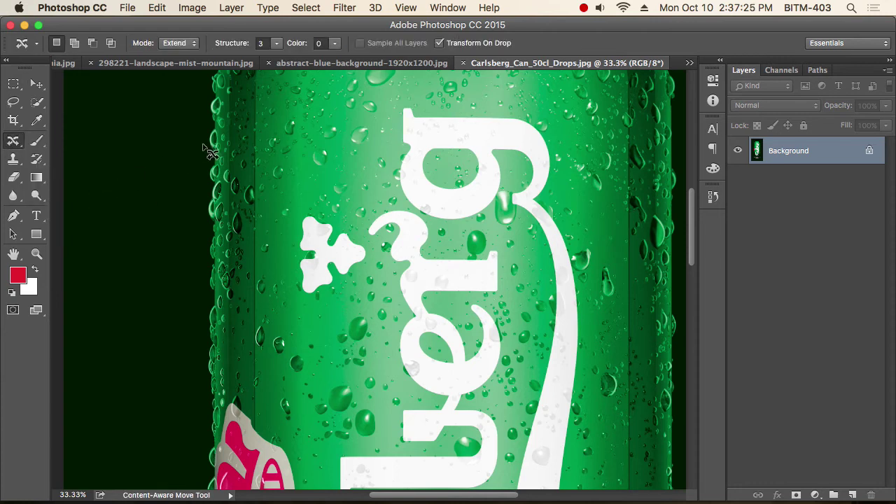
left_click(192, 43)
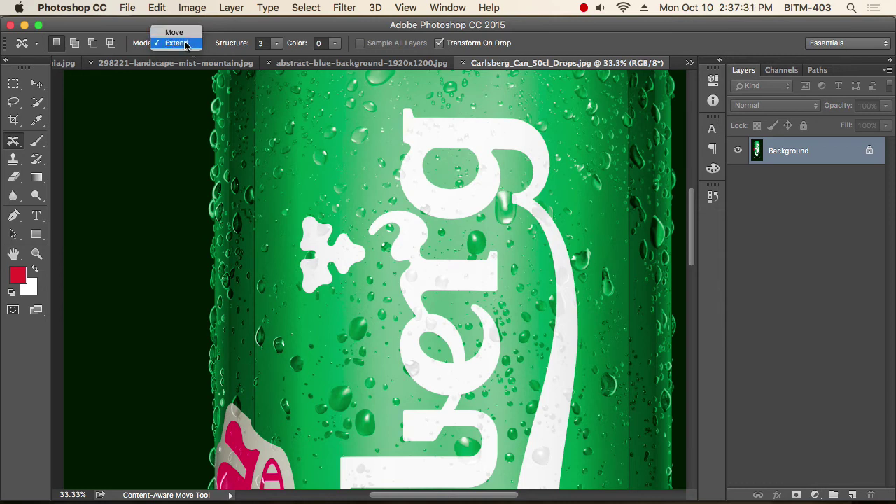
left_click(186, 45)
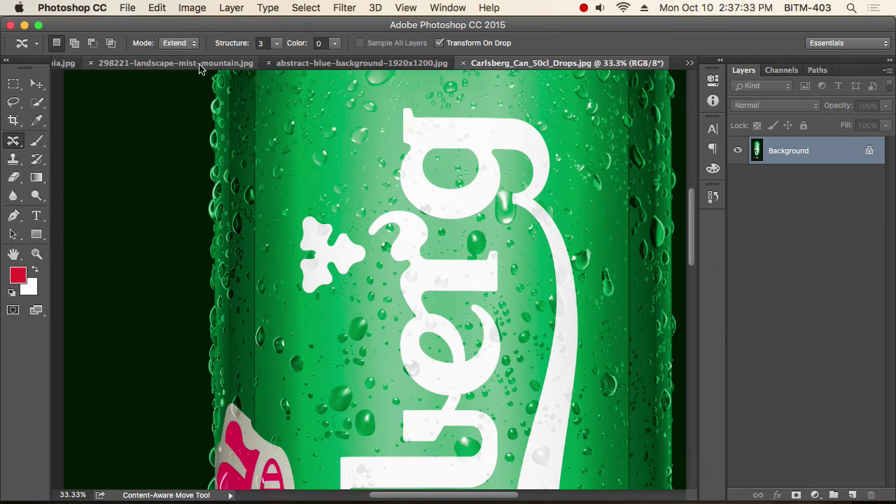
left_click(184, 44)
left_click(186, 33)
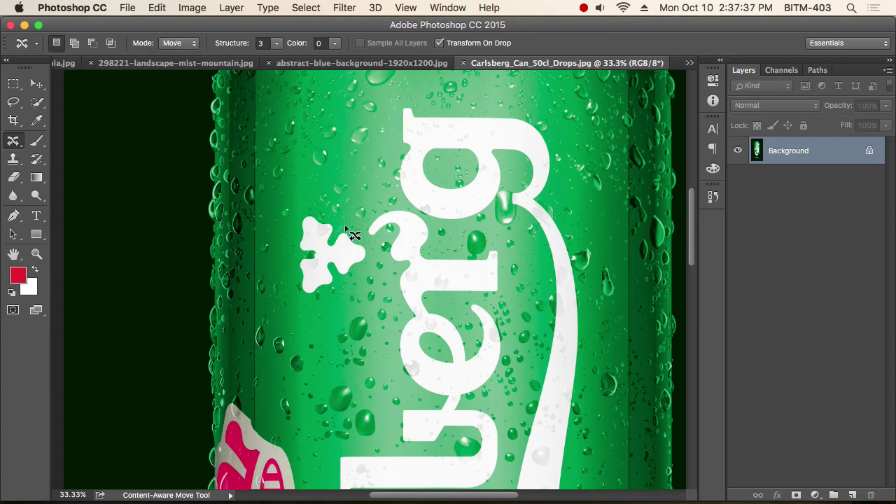
mouse_move(370, 258)
left_mouse_down()
mouse_move(326, 300)
mouse_move(308, 301)
mouse_move(283, 281)
mouse_move(297, 258)
mouse_move(295, 211)
mouse_move(348, 238)
left_mouse_up()
scroll(335, 250, "down", 1)
scroll(335, 250, "up", 2)
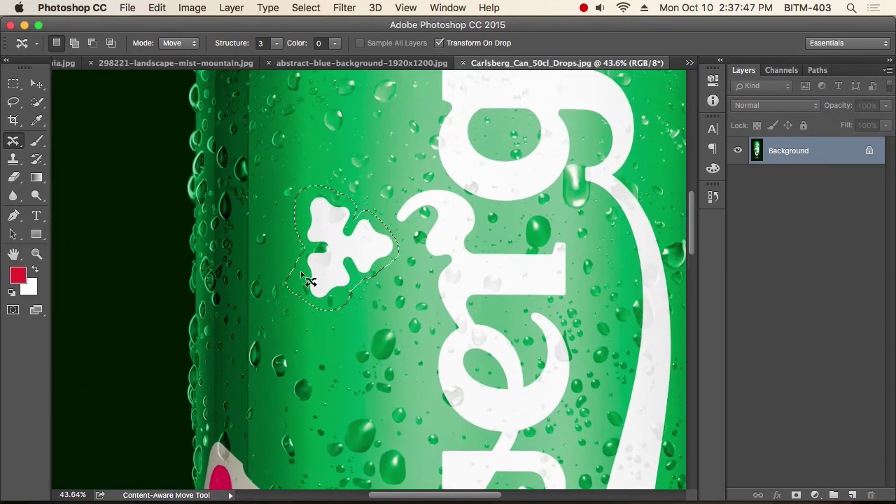
Step: Subtract the excess area at the lower-left edge of the clover emblem from the selection
key("alt")
left_click_drag(285, 253, 301, 276)
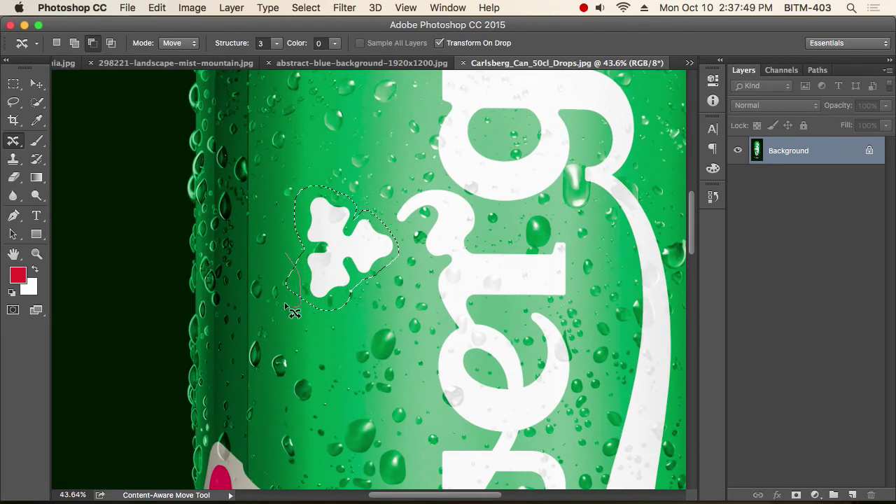
left_click_drag(293, 312, 280, 286)
scroll(376, 245, "down", 3)
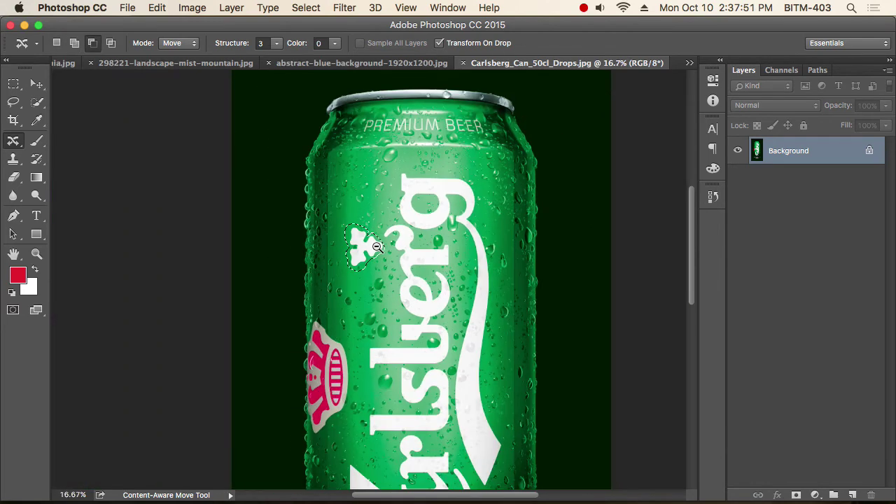
Step: Move the selected clover emblem to the upper green area beside the letter g, below the word BEER
scroll(399, 266, "down", 5)
scroll(427, 284, "up", 2)
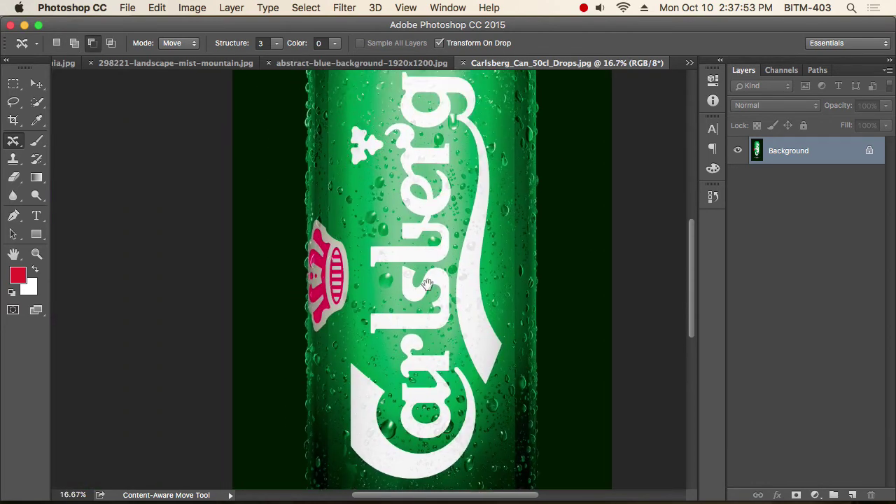
scroll(428, 283, "up", 3)
scroll(428, 274, "up", 3)
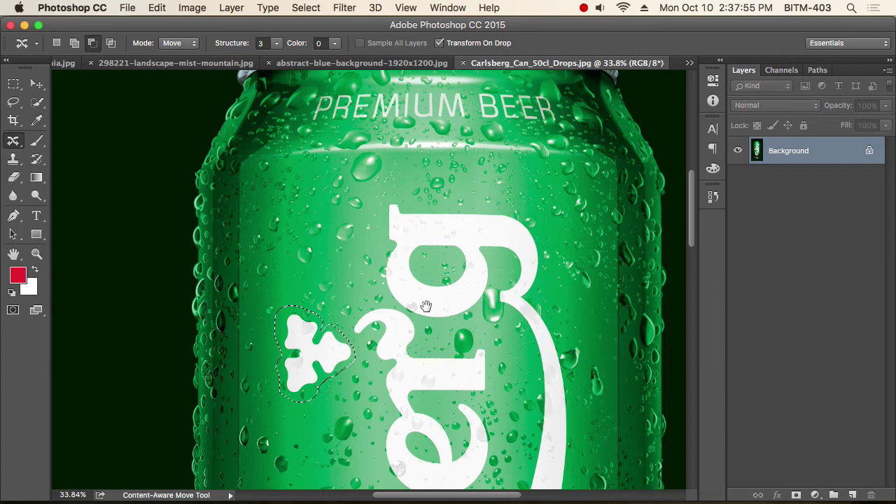
scroll(354, 361, "down", 3)
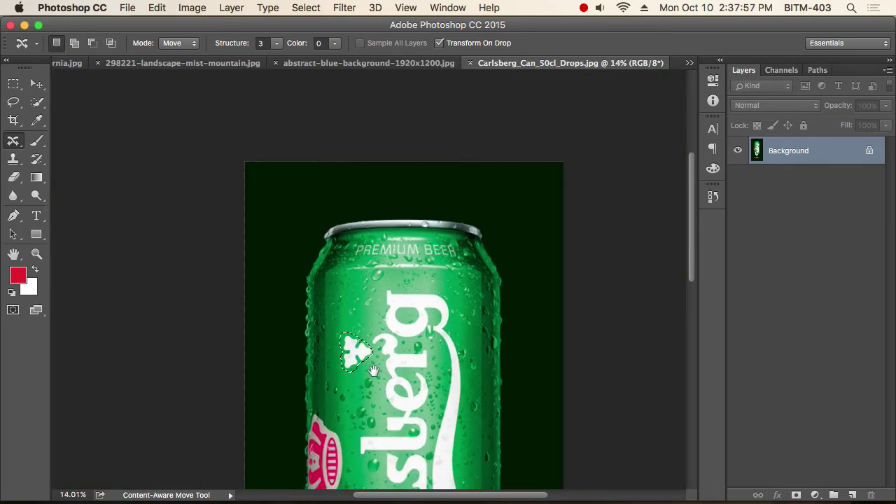
left_click_drag(373, 370, 382, 317)
scroll(362, 323, "up", 2)
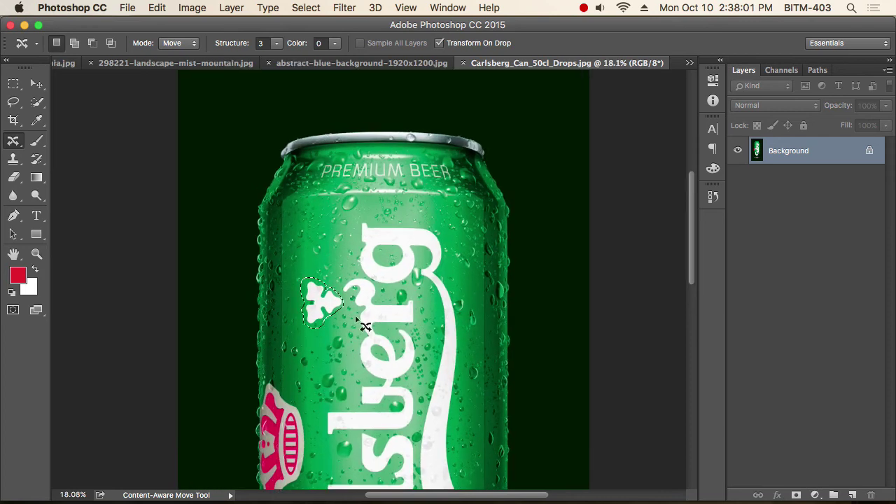
left_click_drag(320, 311, 457, 225)
left_click(518, 287, "super")
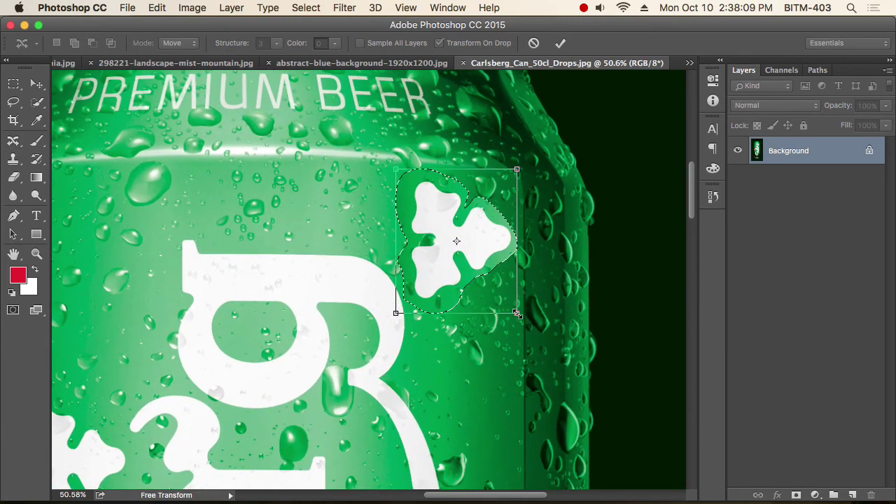
Step: Scale the moved clover emblem to about half size, place it just above the letter g, and deselect it
left_click_drag(507, 302, 341, 213)
left_click_drag(370, 258, 369, 224)
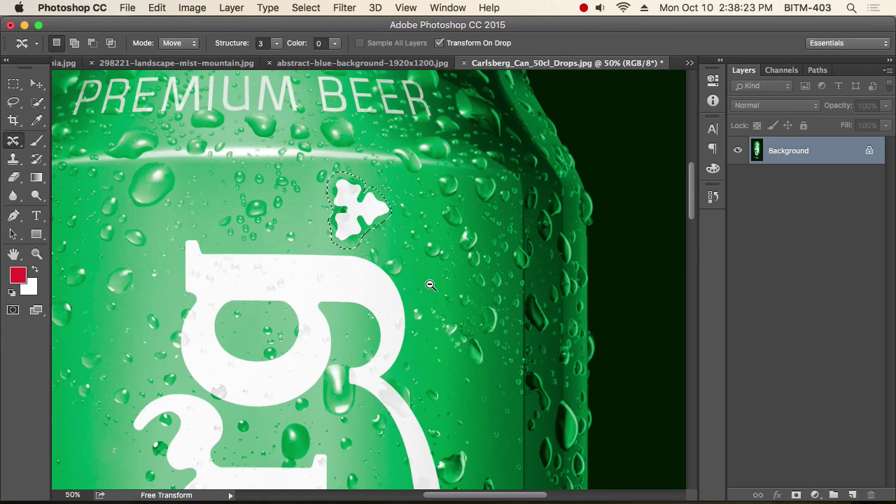
key("super+d")
Step: Examine how the relocated clover emblem and the filled area at its original position blend with the can
left_click(350, 276, "alt")
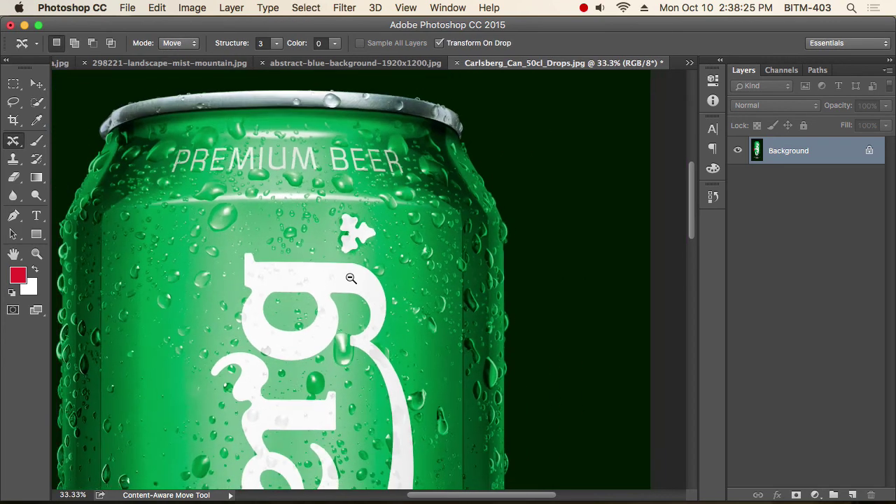
left_click(350, 290, "alt")
left_click(348, 306, "alt")
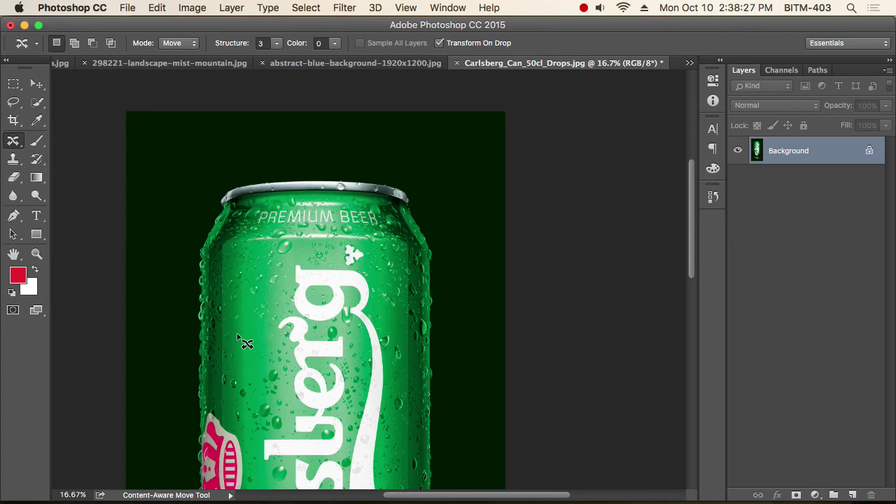
left_click_drag(360, 268, 421, 281)
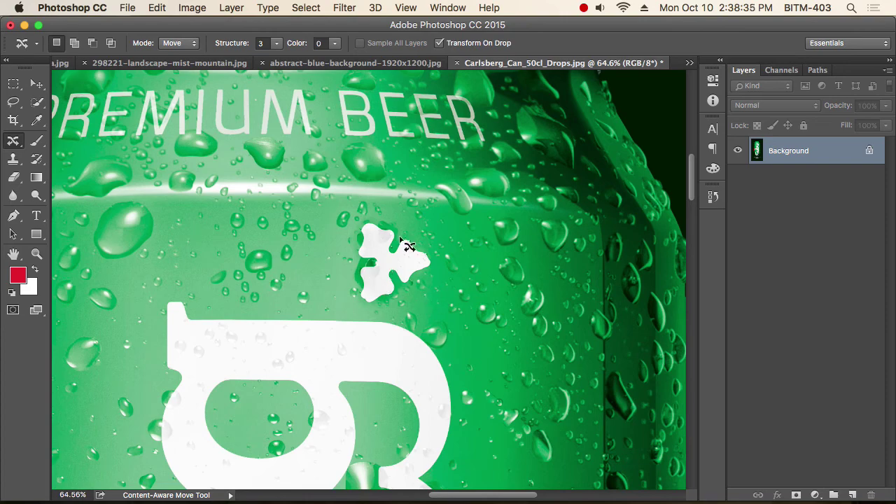
scroll(428, 295, "down", 3)
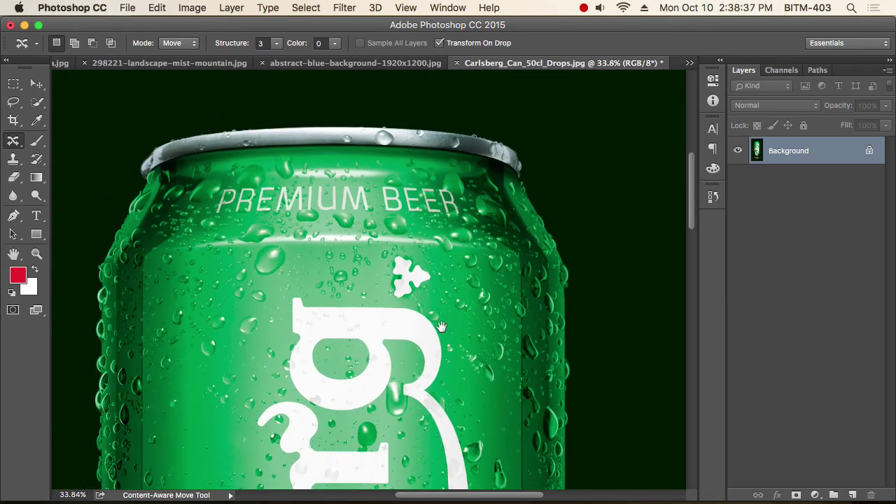
scroll(441, 327, "down", 15)
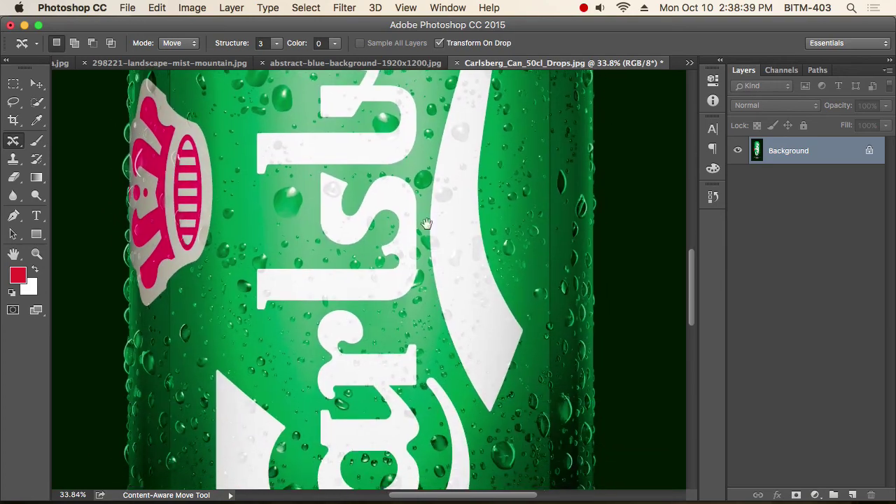
scroll(427, 224, "down", 8)
scroll(432, 368, "up", 3)
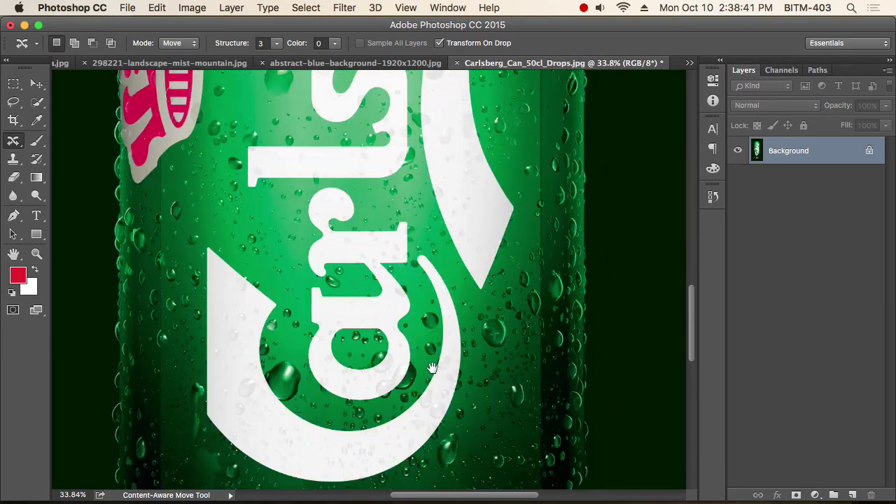
scroll(432, 367, "up", 18)
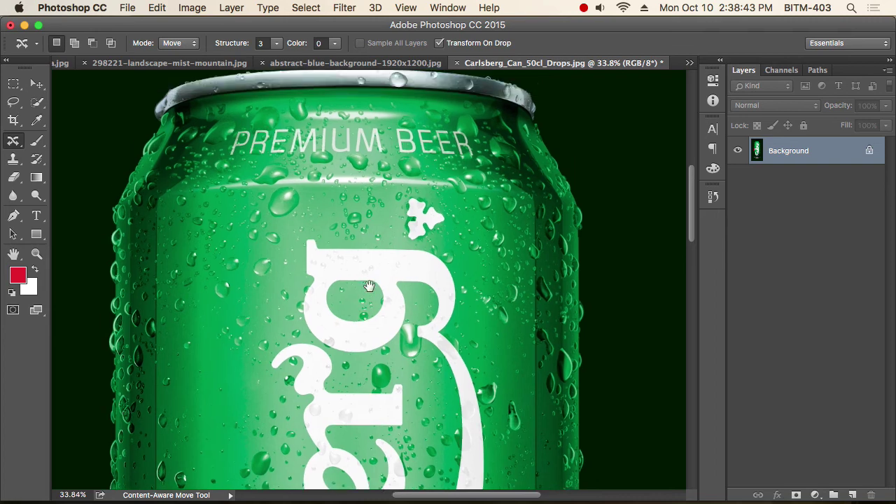
scroll(370, 287, "up", 10)
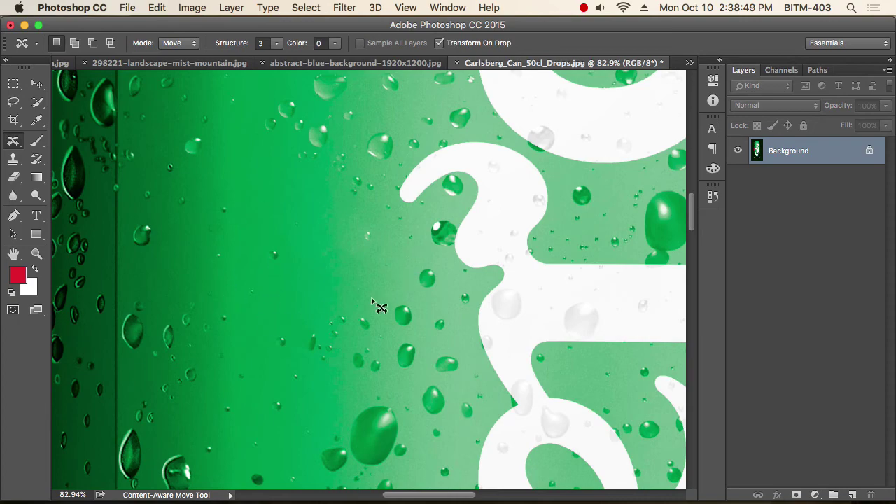
scroll(324, 273, "down", 1)
scroll(323, 273, "down", 6)
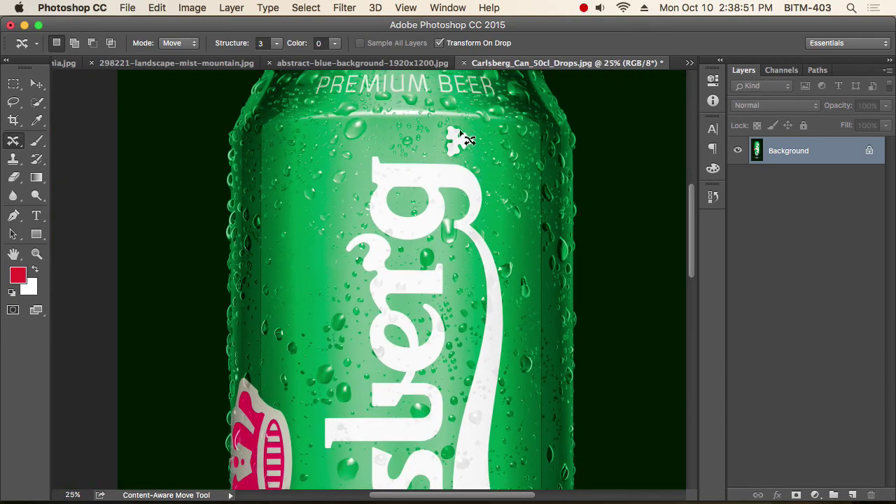
scroll(487, 183, "up", 5)
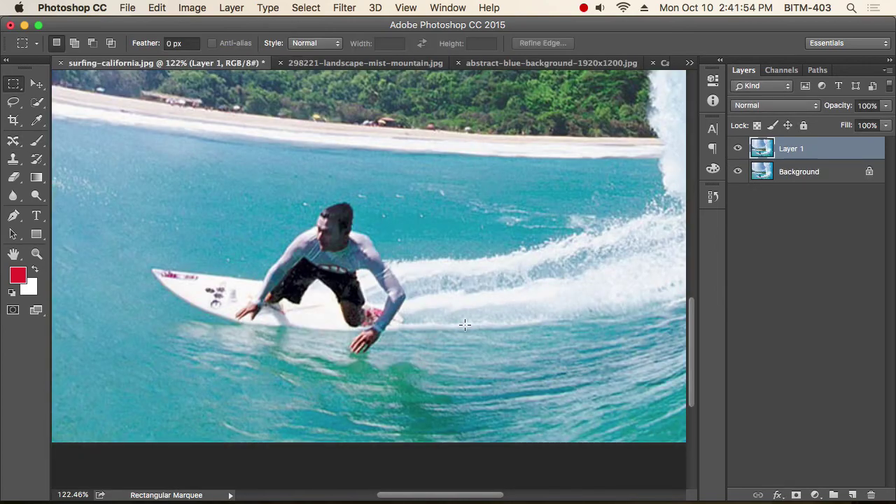
Step: In surfing-california.jpg, choose the Content-Aware Move tool and keep its mode set to Extend
scroll(465, 324, "up", 2)
scroll(439, 316, "left", 3)
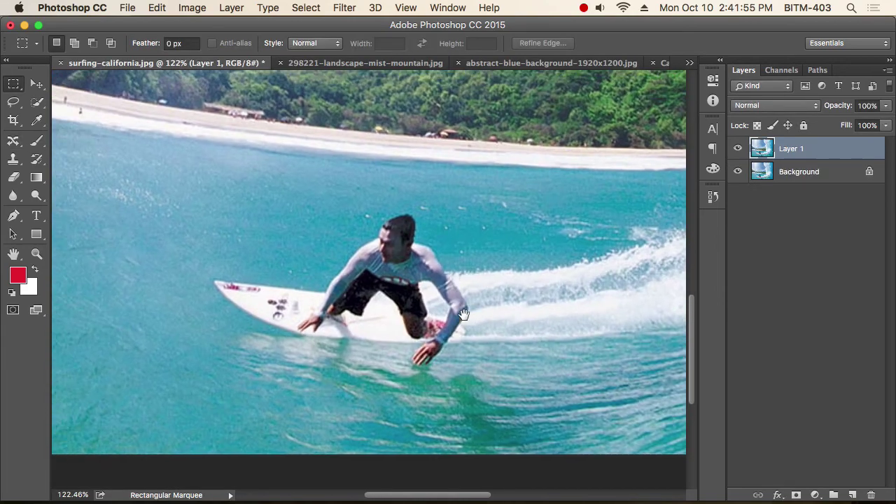
left_click_drag(480, 304, 462, 320)
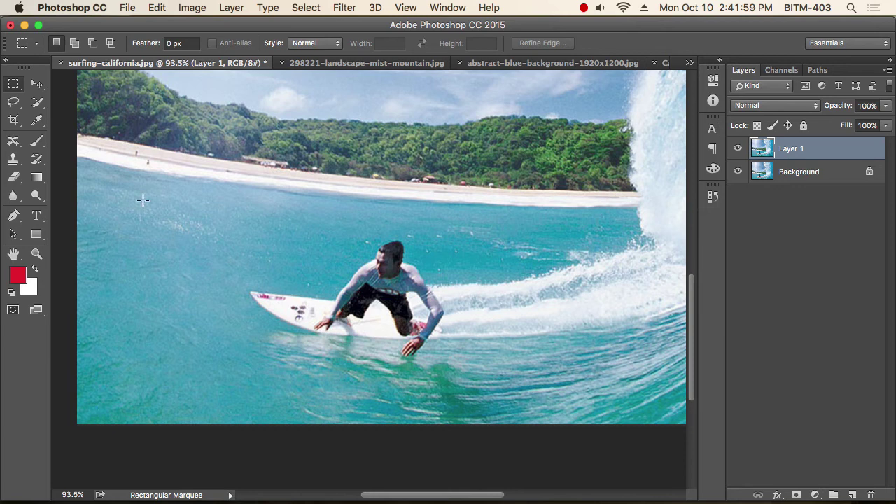
left_click(14, 141)
left_click(183, 44)
left_click(184, 44)
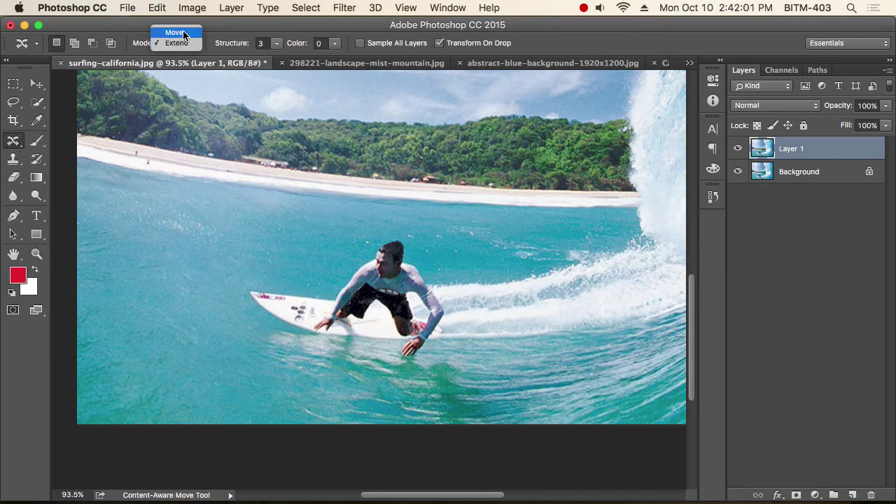
left_click(184, 44)
left_click(183, 43)
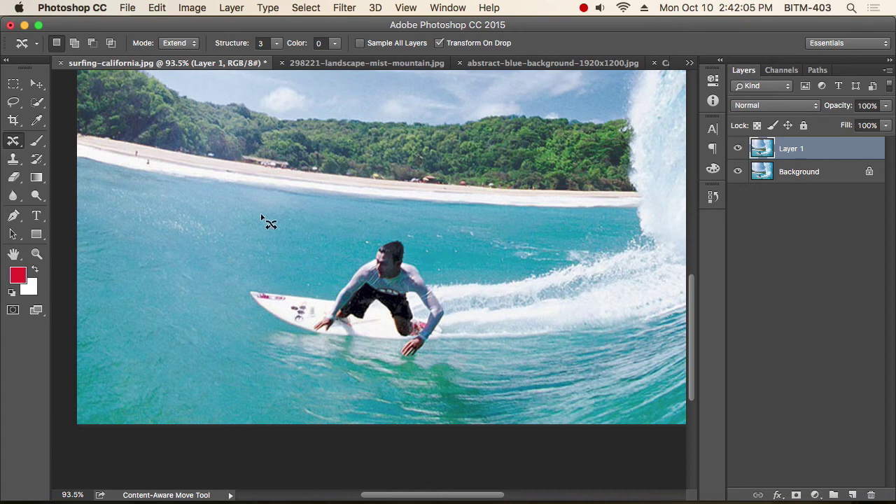
Step: Outline the surfer, board and the water beneath them, shift a copy slightly toward the board's nose, and deselect
mouse_move(237, 280)
left_mouse_down()
mouse_move(254, 268)
mouse_move(301, 280)
mouse_move(336, 273)
mouse_move(381, 234)
mouse_move(433, 239)
mouse_move(470, 290)
mouse_move(474, 358)
mouse_move(406, 372)
mouse_move(311, 364)
mouse_move(222, 314)
mouse_move(244, 266)
mouse_move(238, 270)
left_mouse_up()
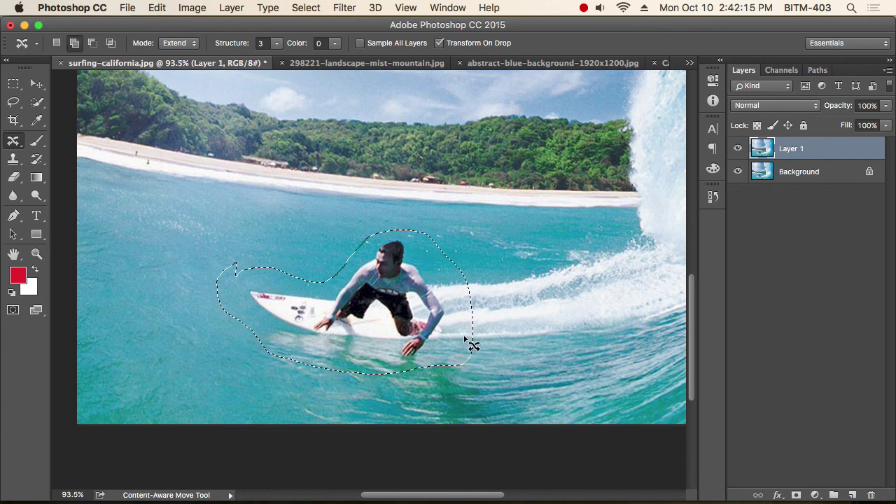
mouse_move(465, 339)
left_mouse_down()
mouse_move(463, 385)
mouse_move(450, 401)
mouse_move(327, 409)
mouse_move(294, 397)
mouse_move(276, 378)
mouse_move(264, 328)
mouse_move(230, 276)
left_mouse_up()
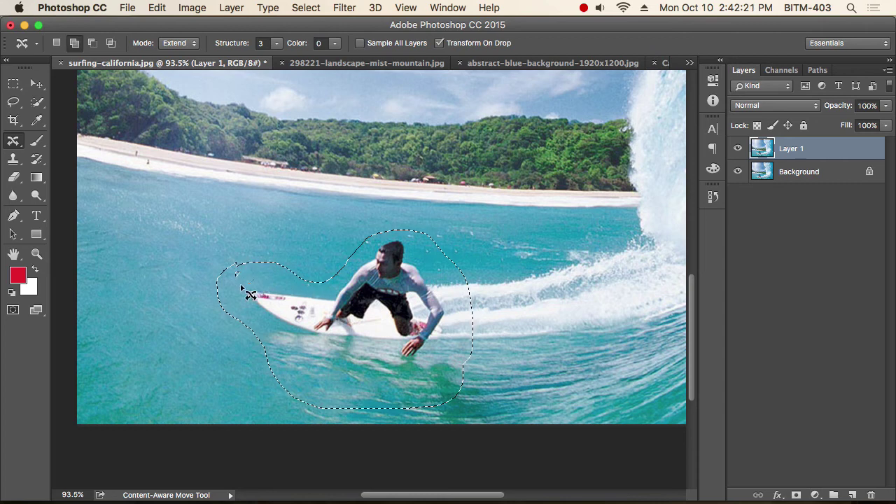
left_click(384, 330, "alt")
left_click_drag(424, 338, 398, 334)
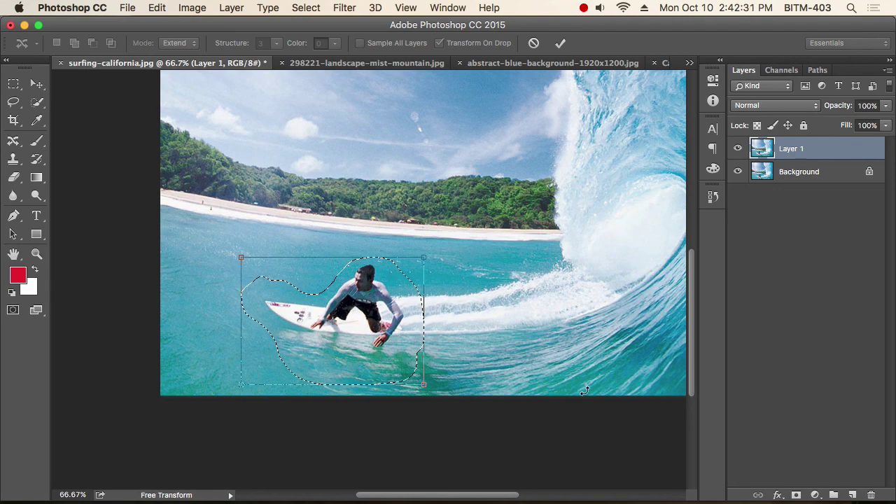
key("Return")
key("super+d")
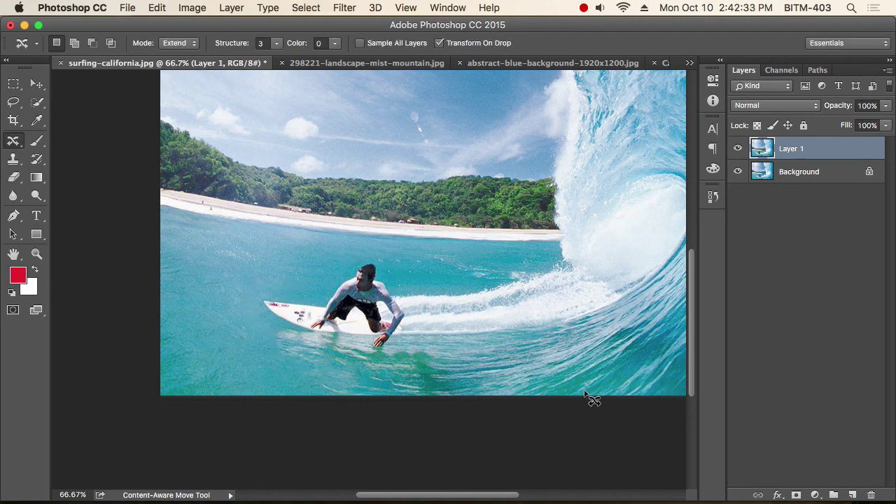
Step: Toggle Layer 1's visibility repeatedly to compare the shifted surfer with the Background layer
left_click_drag(462, 342, 518, 335)
left_click(481, 343, "alt+super")
left_click(543, 352, "alt+super")
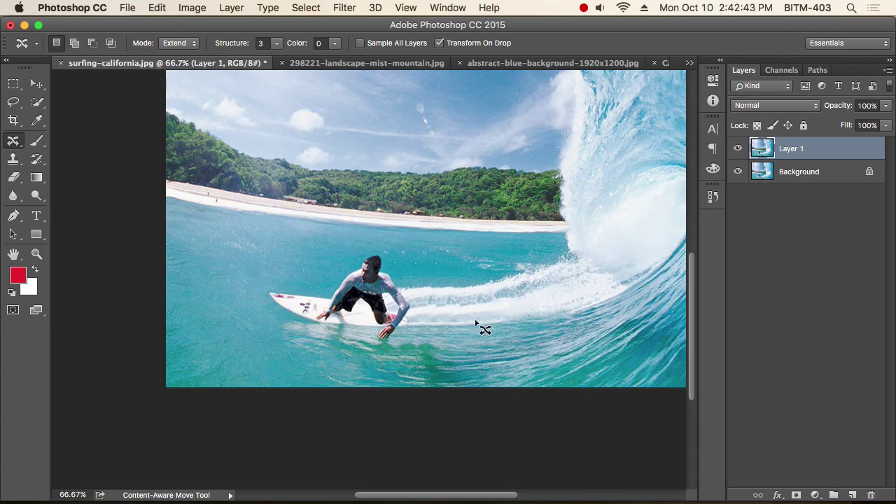
left_click(739, 149)
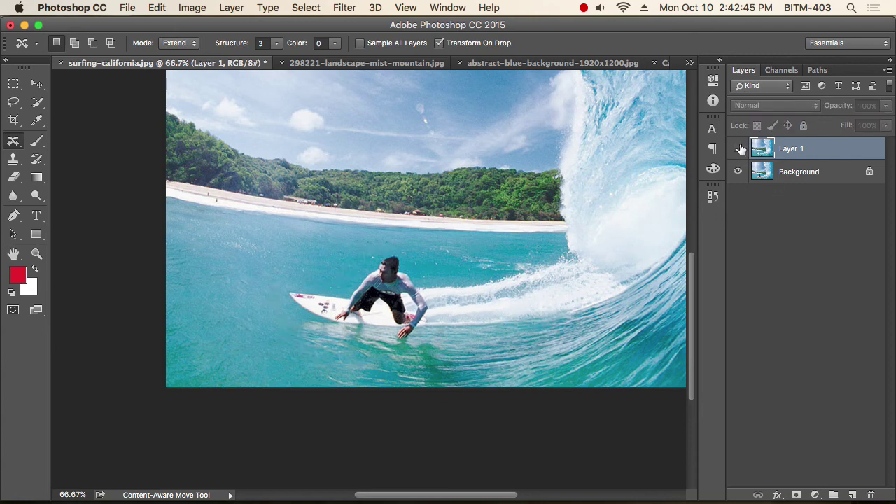
left_click(739, 149)
left_click(739, 148)
left_click(740, 149)
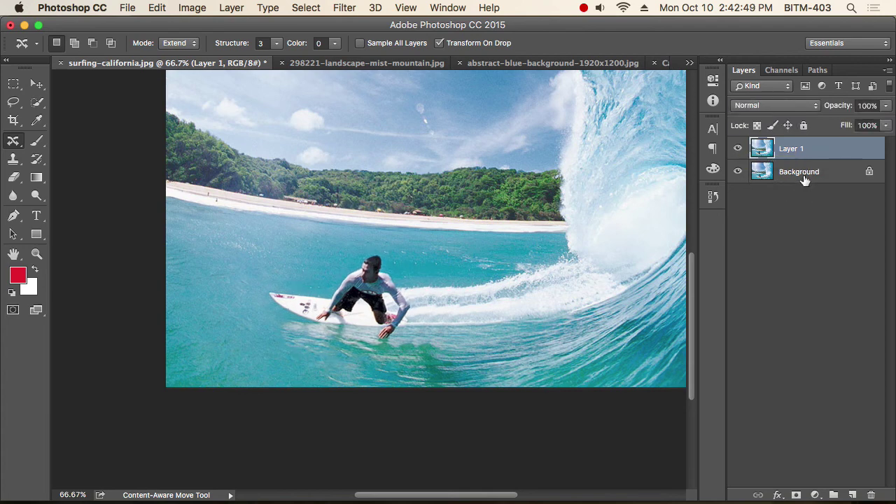
left_click(738, 148)
left_click(738, 149)
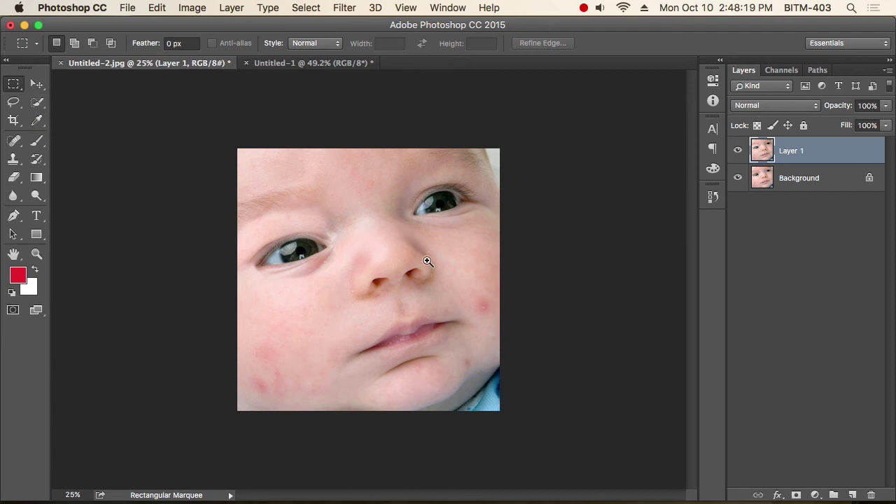
Step: In Untitled-2.jpg, draw a wide rectangular selection around the baby's eyes and nose and nudge it slightly
left_click_drag(427, 262, 432, 262)
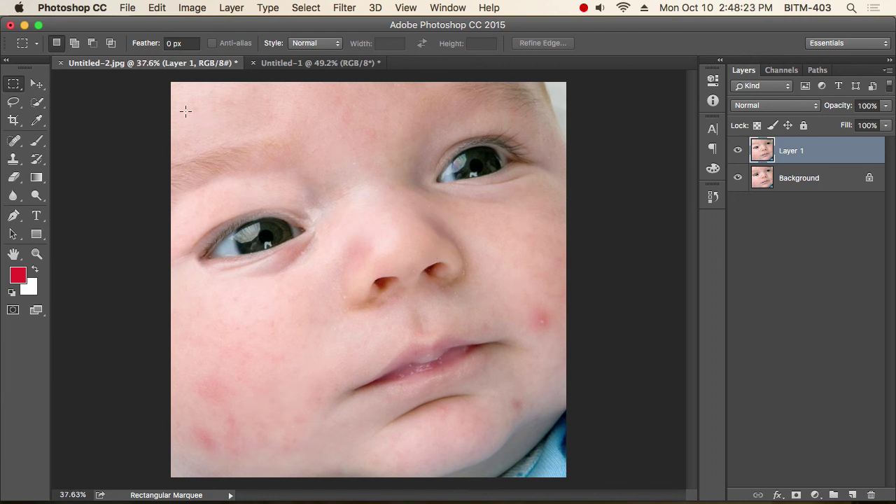
left_click_drag(185, 111, 556, 286)
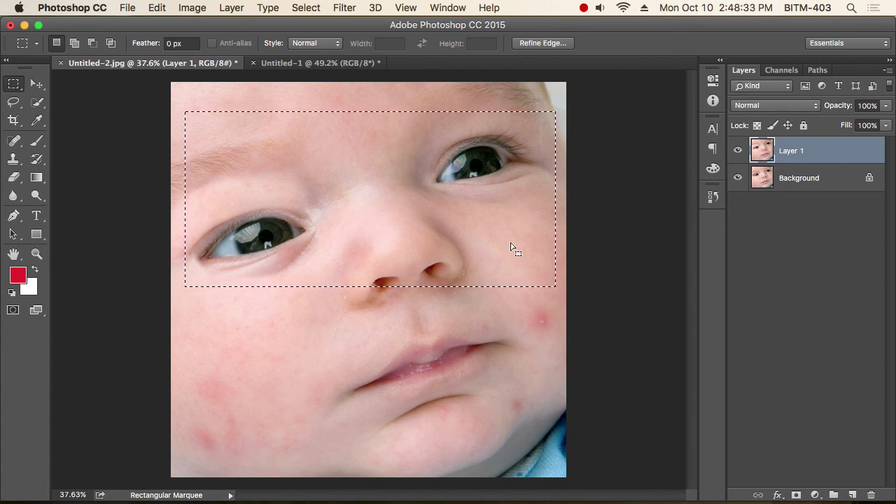
left_click_drag(501, 243, 494, 243)
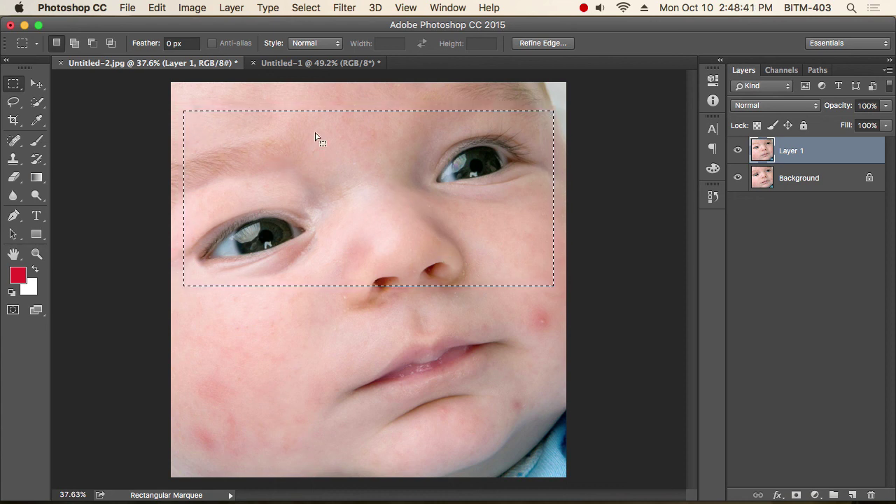
Step: Crop the image to the rectangular selection around the eyes and nose, and clear the selection
left_click(155, 8)
mouse_move(186, 9)
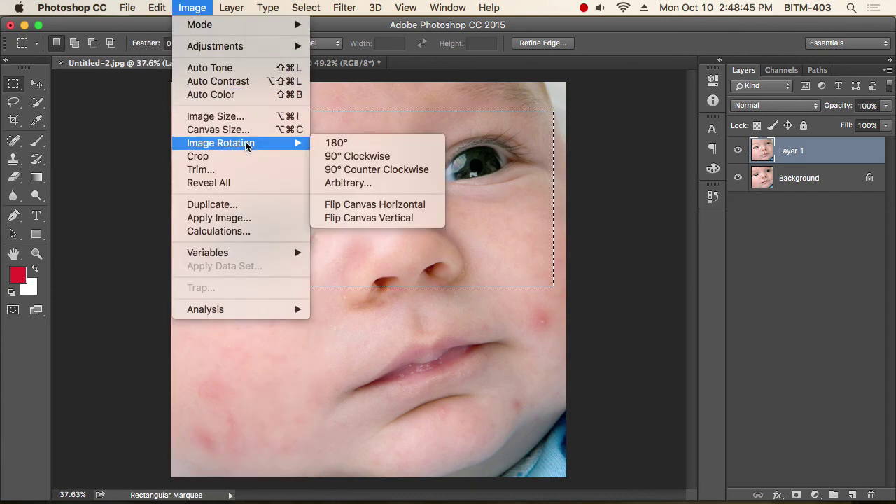
left_click(198, 156)
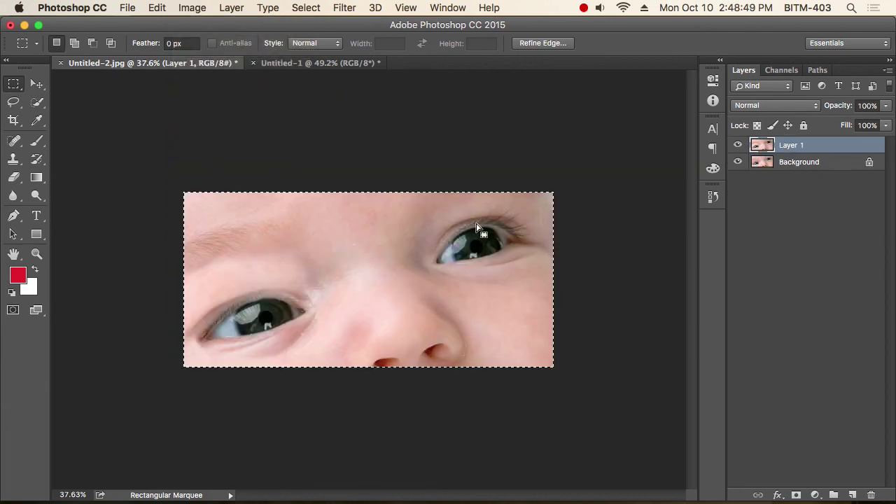
left_click(570, 248)
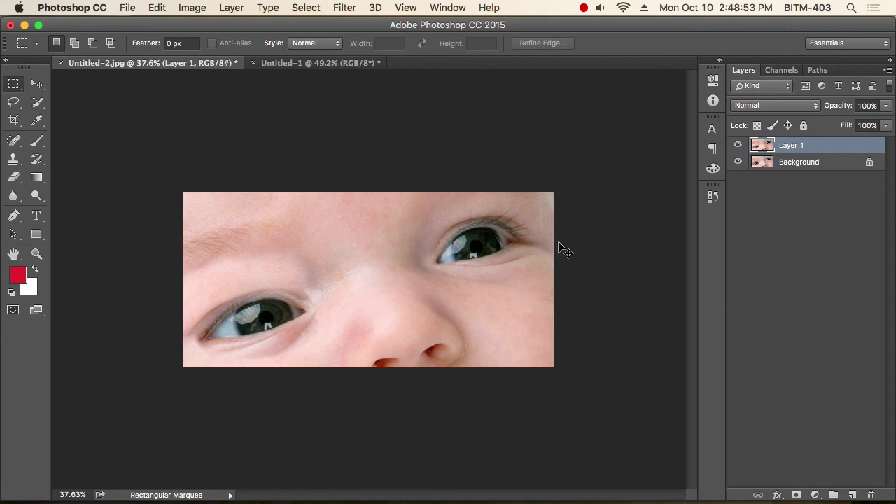
Step: Undo the deselection and the crop of the baby photo
key("super+alt+z")
key("super+alt+z")
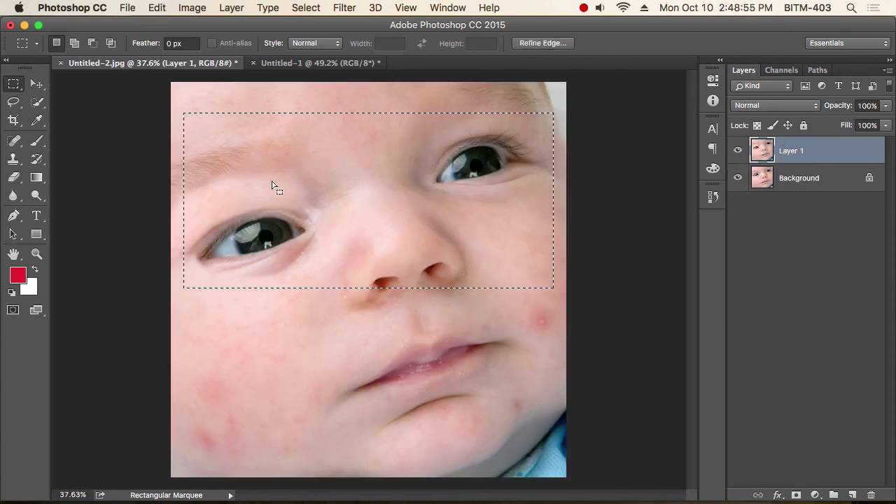
Step: Clear the selection and crop the baby photo with the Crop tool to a wide frame around the eyes and nose
left_click(265, 96)
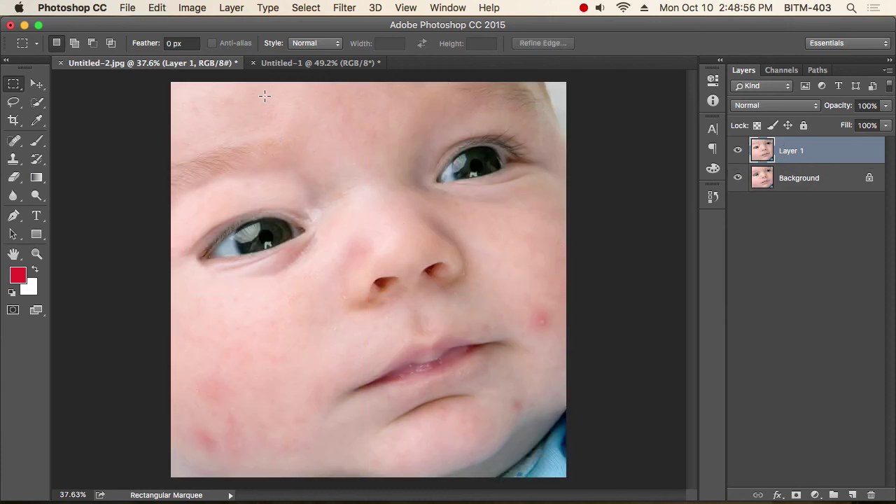
left_click(14, 121)
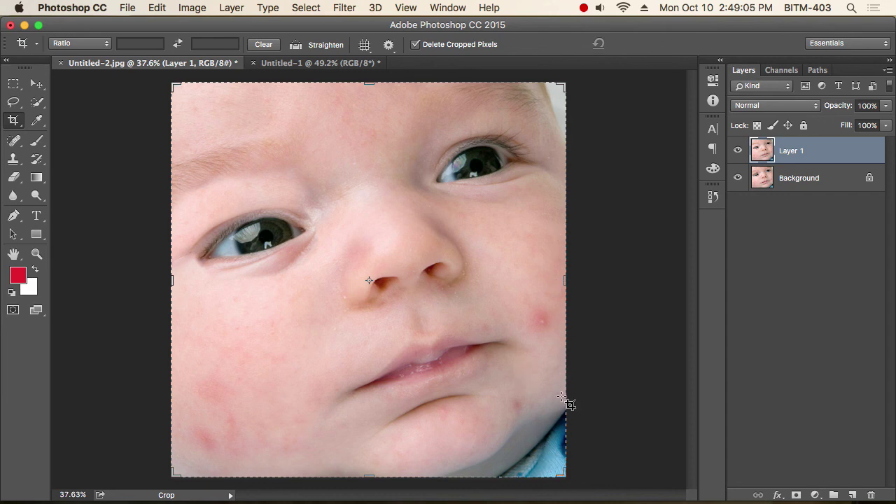
left_click_drag(563, 477, 560, 384)
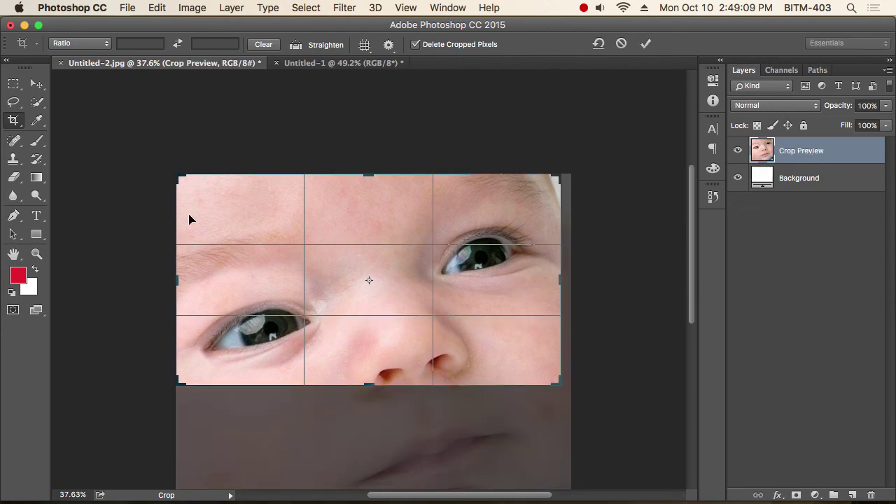
left_click_drag(180, 184, 191, 189)
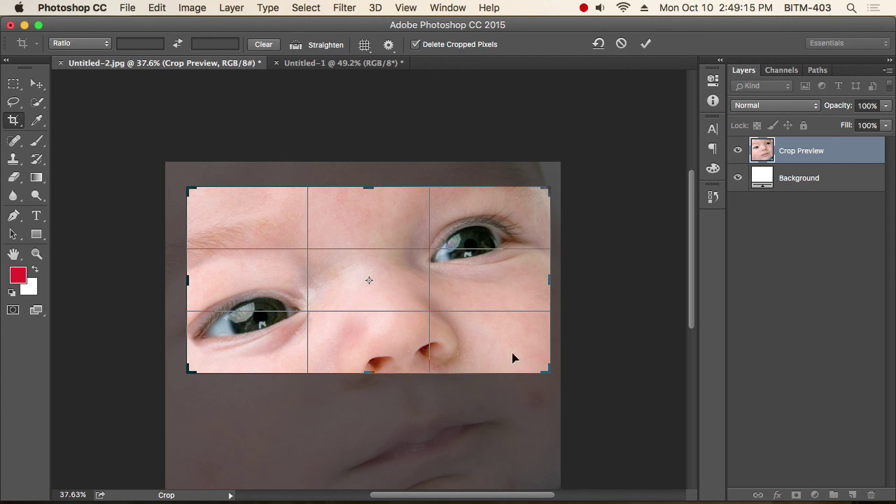
mouse_move(485, 324)
left_mouse_down()
mouse_move(472, 320)
mouse_move(500, 322)
mouse_move(493, 325)
left_mouse_up()
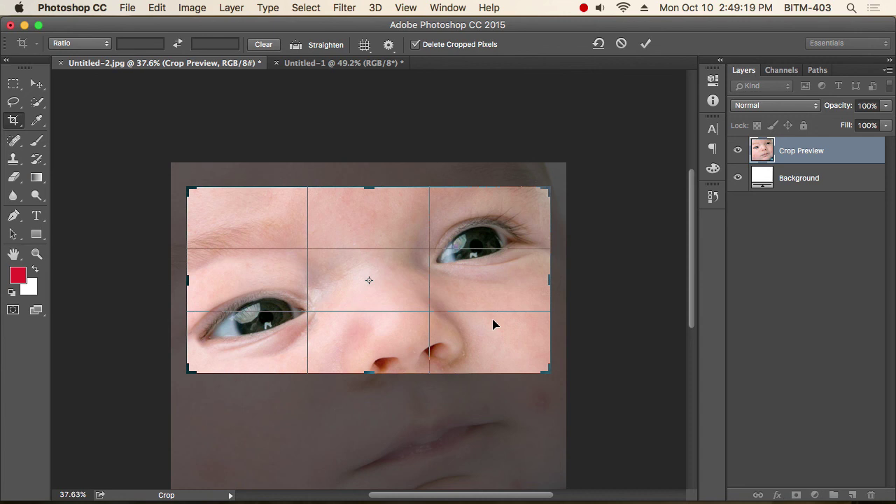
left_click(640, 44)
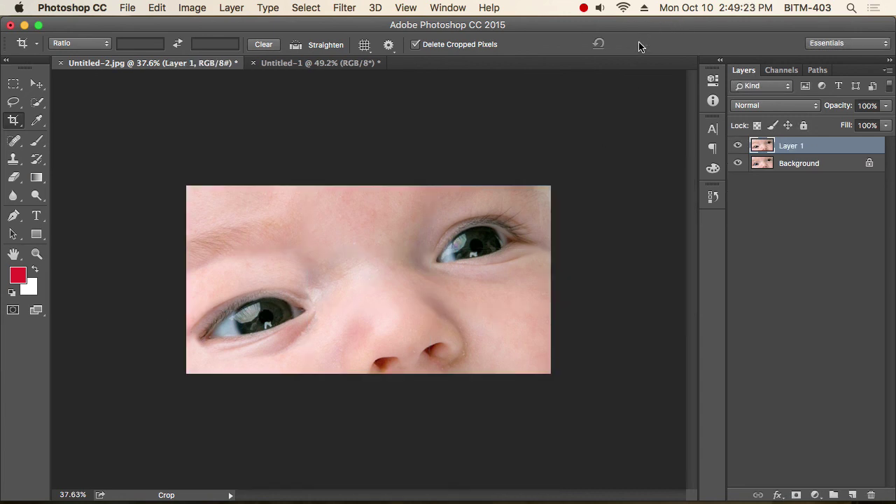